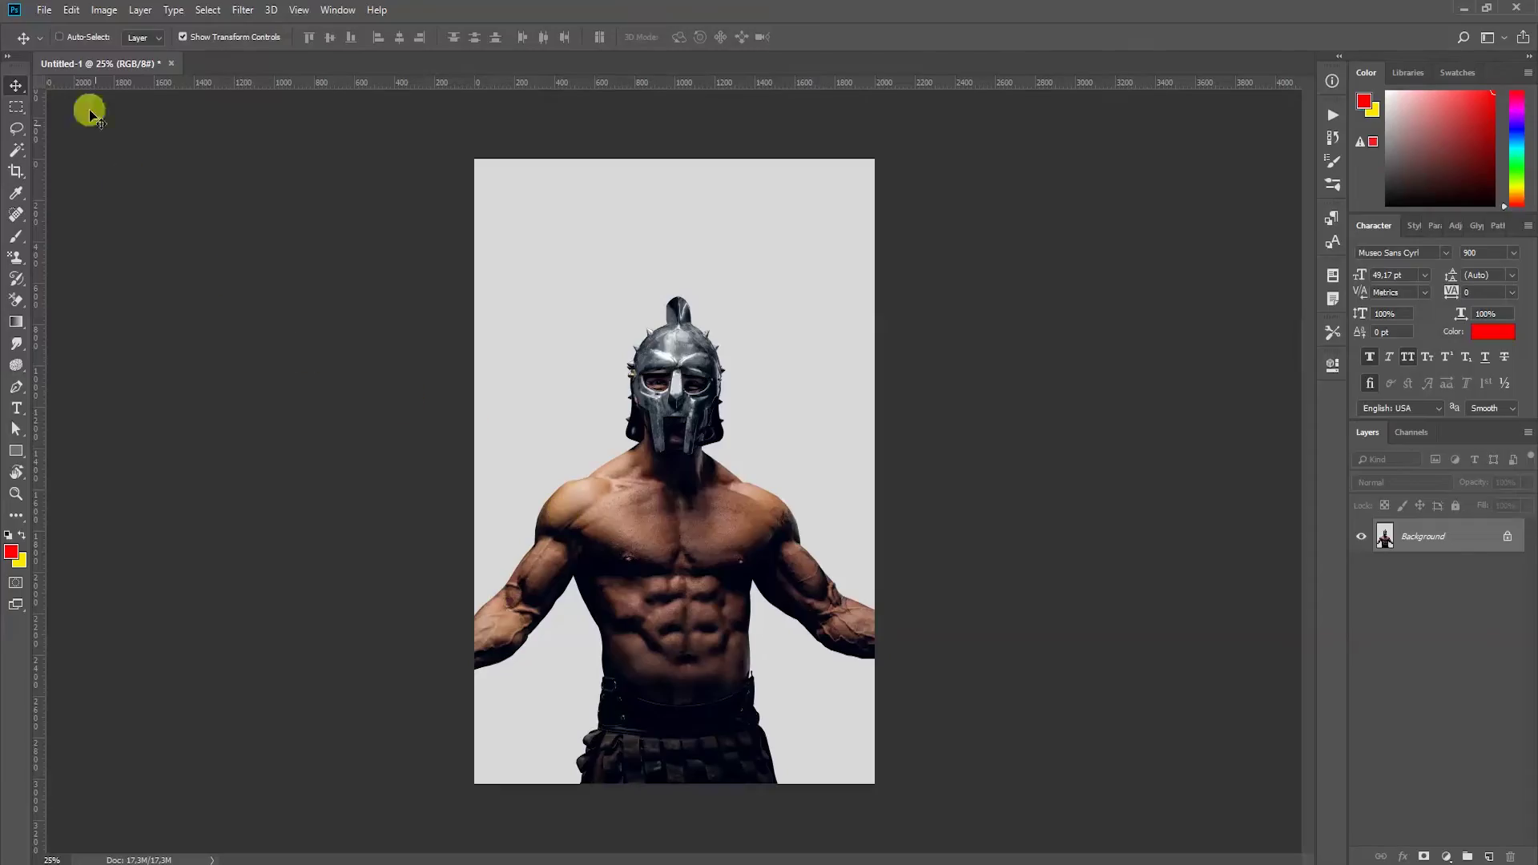
Check the Interface preferences, then load the Phoenix brush and pattern presets in the Preset Manager.
{"action": "left_click", "coordinate": [71, 10]}
{"action": "left_click", "coordinate": [292, 392]}
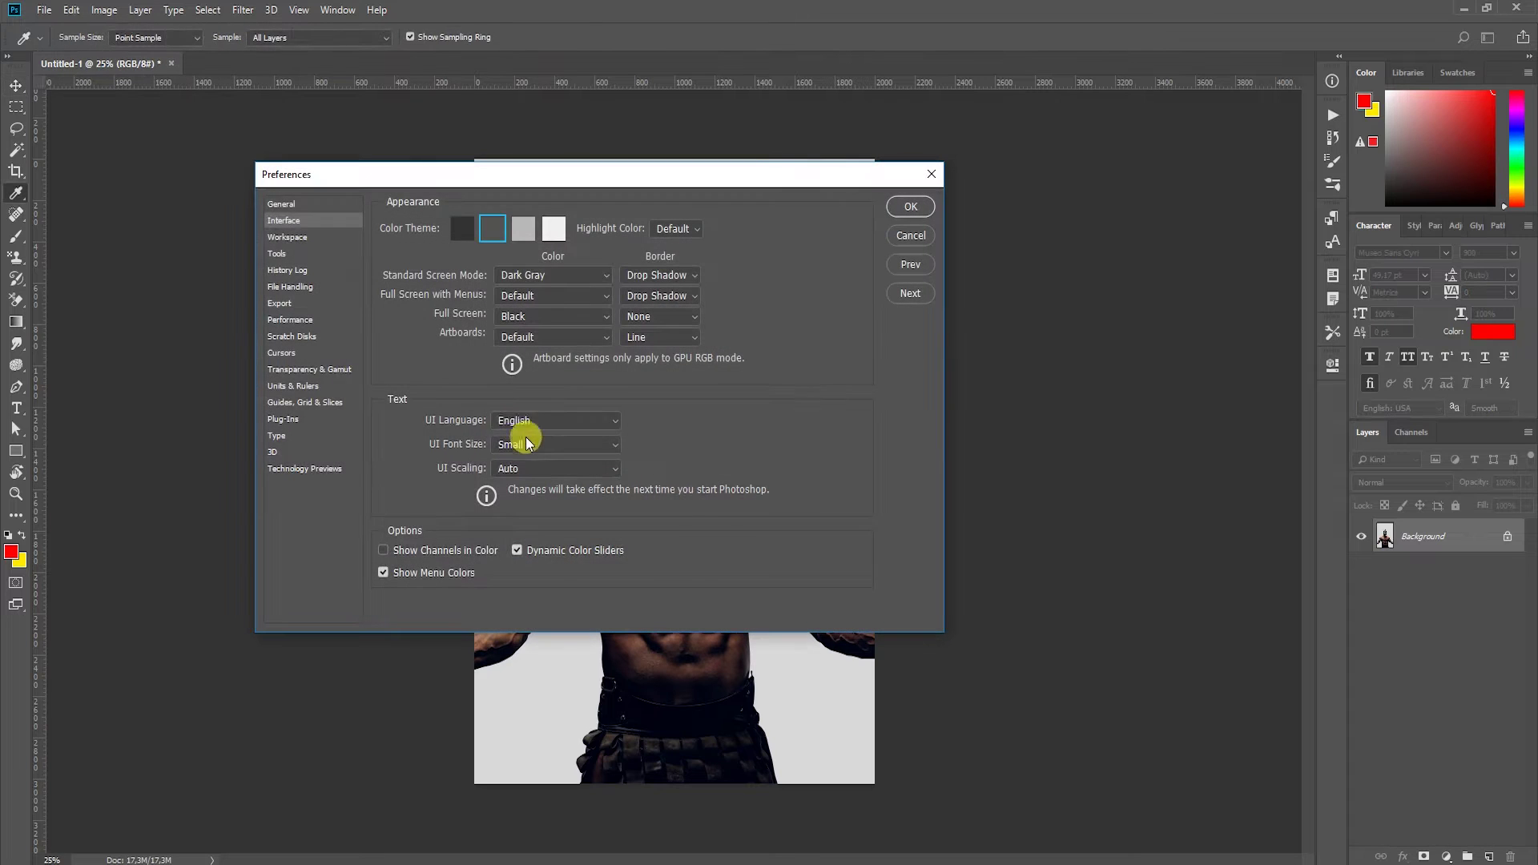
{"action": "left_click", "coordinate": [911, 206]}
{"action": "left_click", "coordinate": [71, 10]}
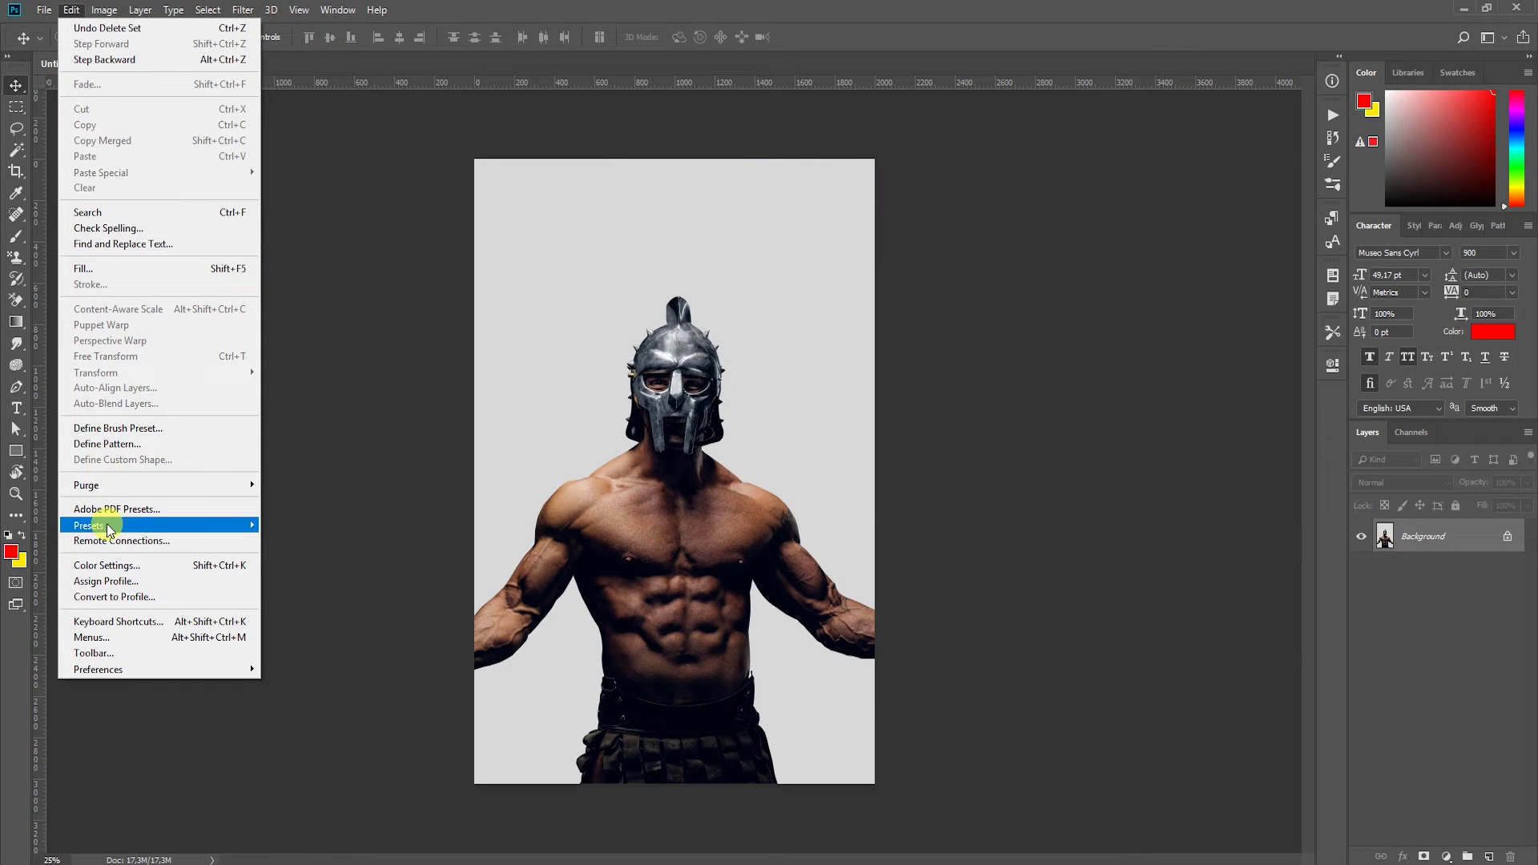
{"action": "left_click", "coordinate": [286, 525]}
{"action": "left_click", "coordinate": [953, 225]}
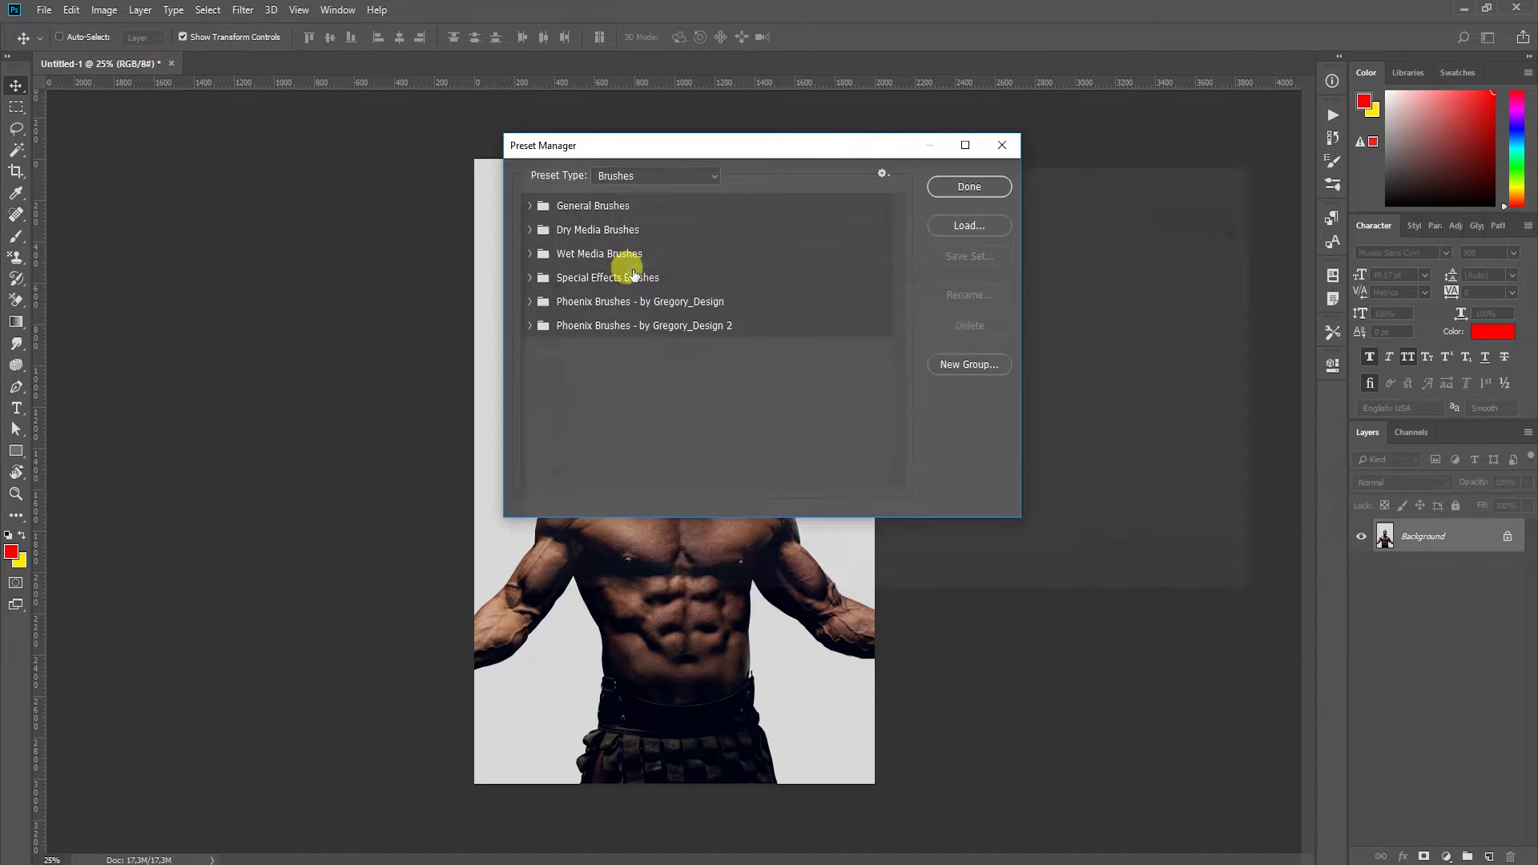
{"action": "left_click", "coordinate": [637, 176]}
{"action": "left_click", "coordinate": [628, 249]}
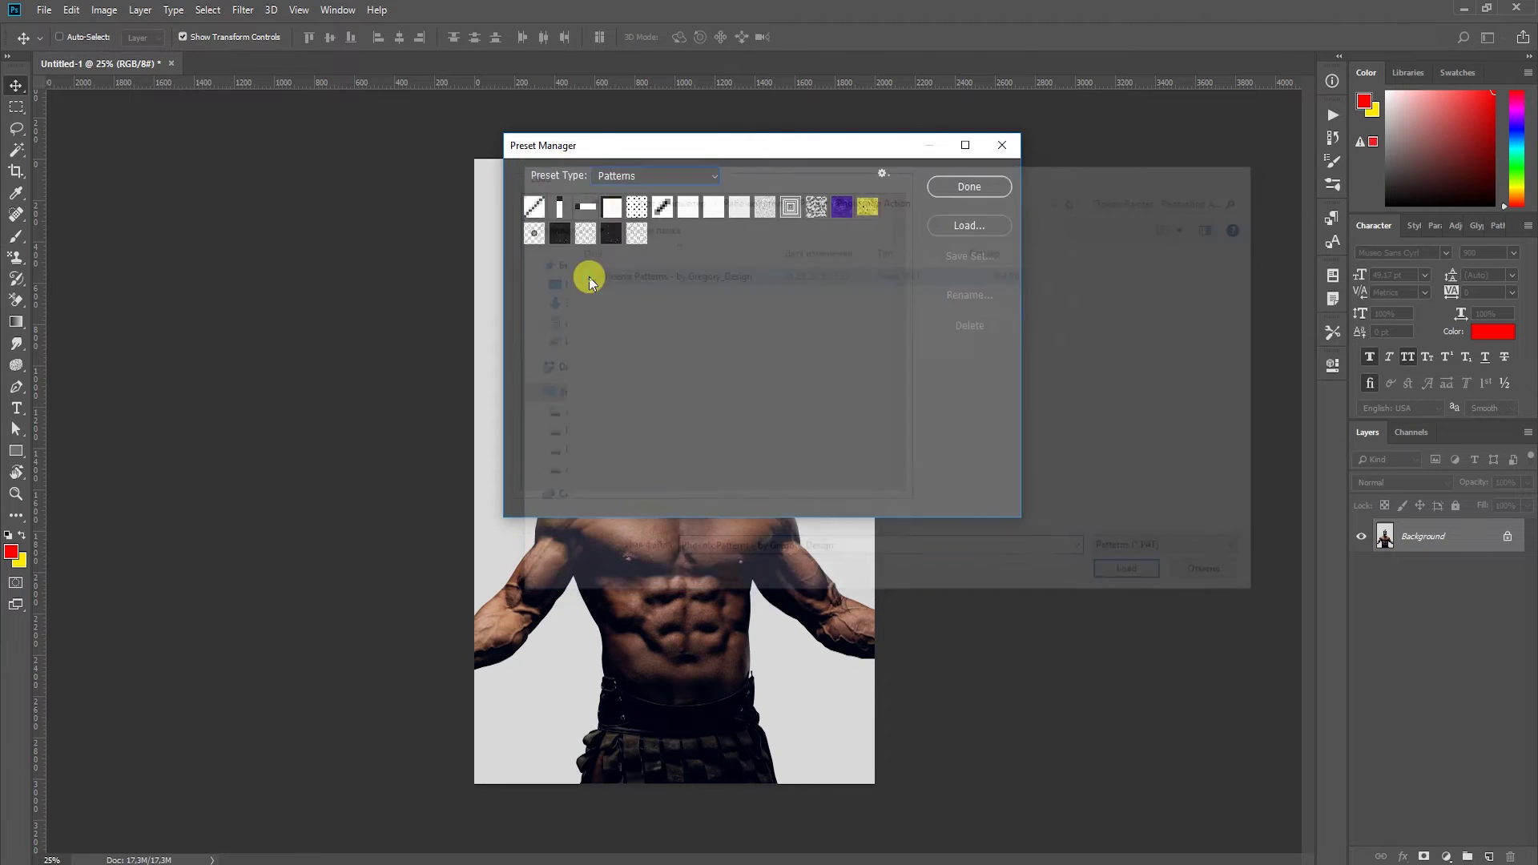
Load the Phoenix Action file into the Actions panel and select the Phoenix CC+ action.
{"action": "left_click", "coordinate": [338, 10]}
{"action": "left_click", "coordinate": [352, 120]}
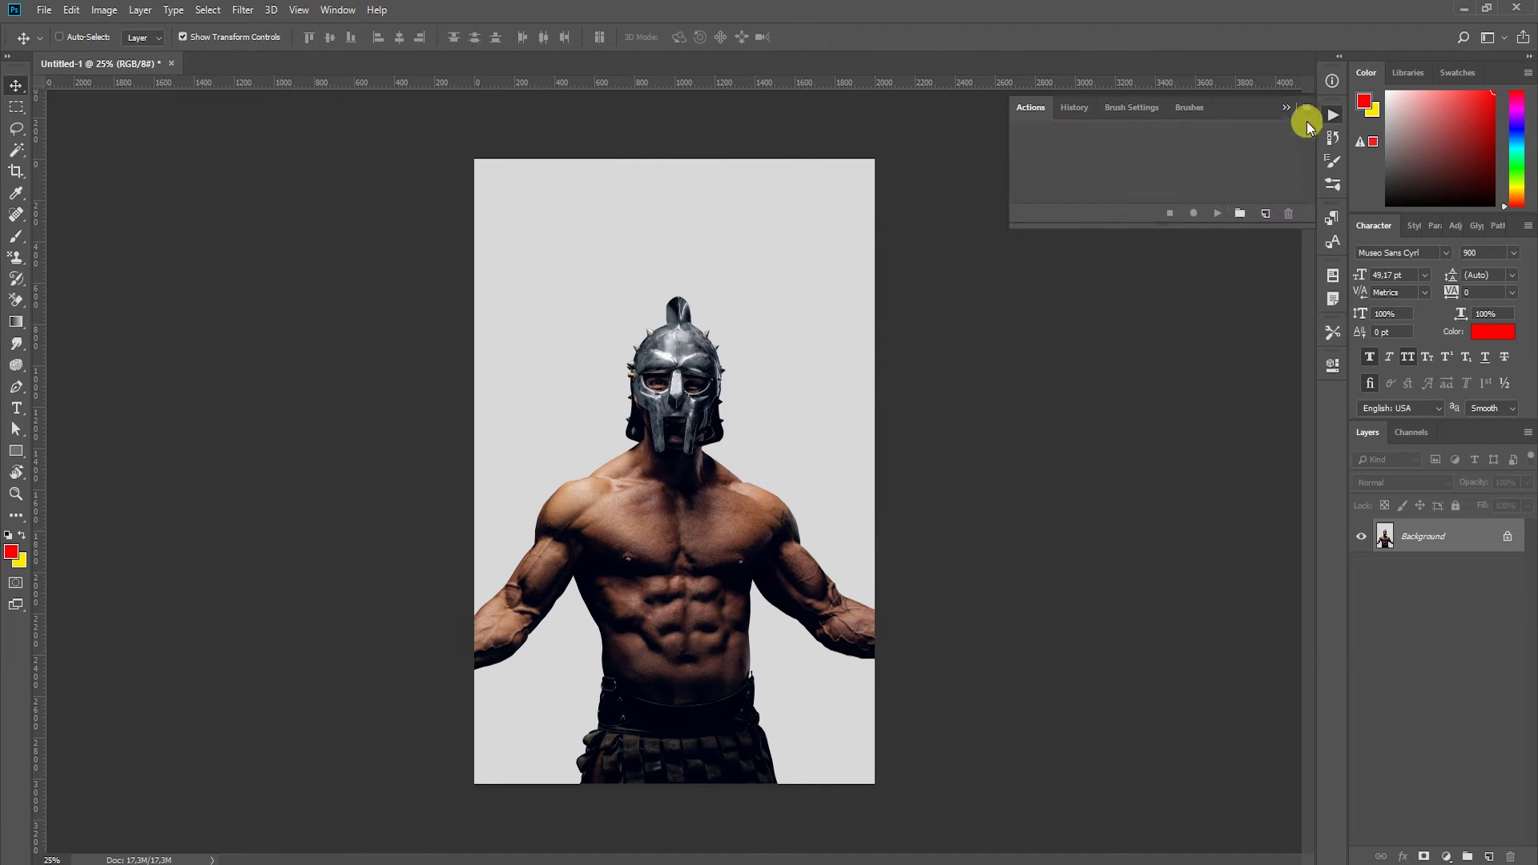
{"action": "left_click", "coordinate": [1306, 107]}
{"action": "left_click", "coordinate": [1362, 416]}
{"action": "double_click", "coordinate": [320, 114]}
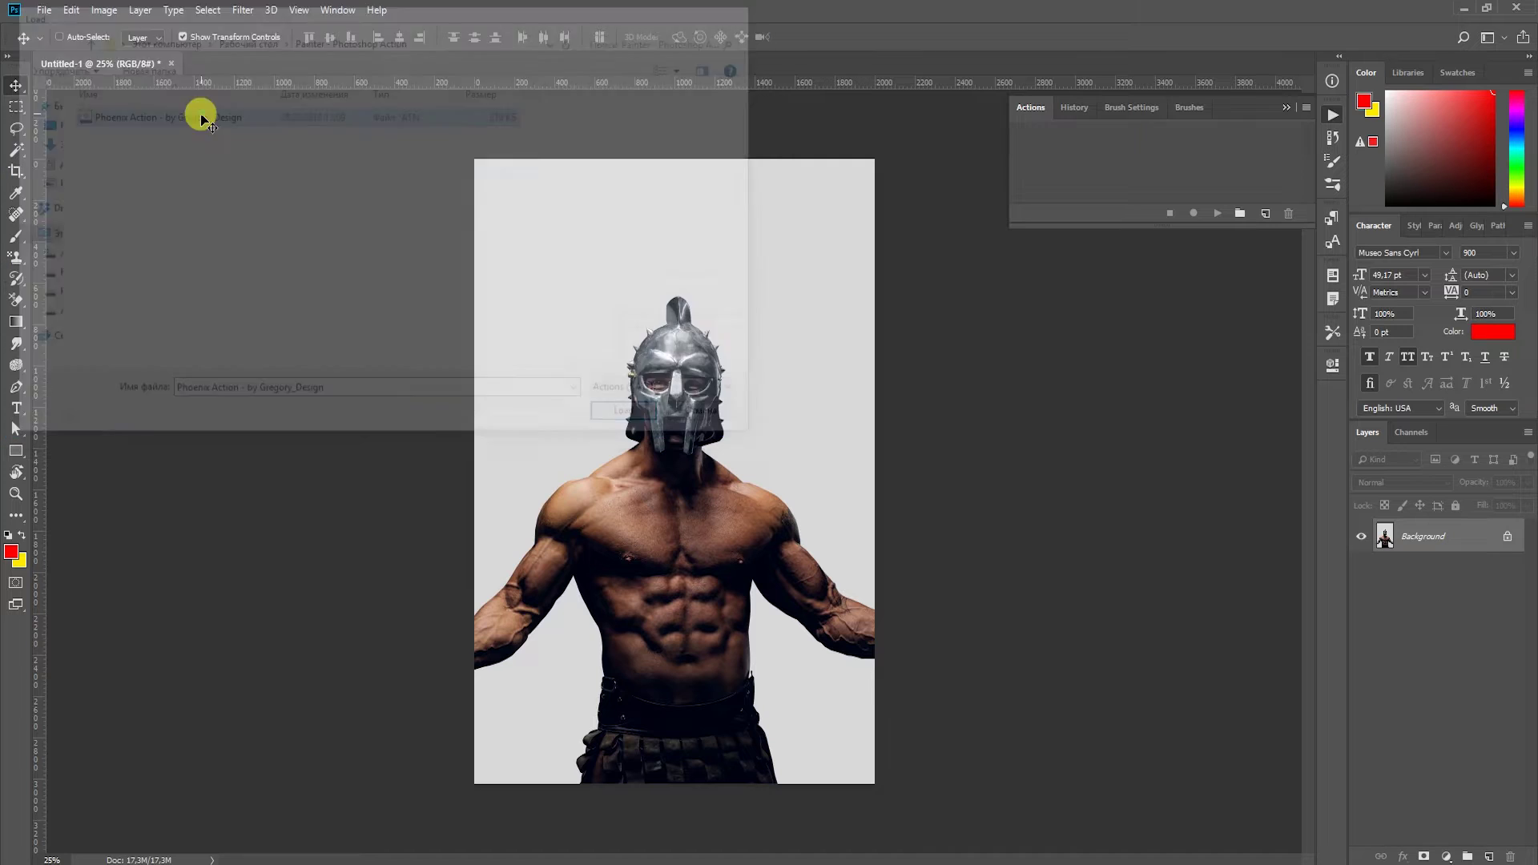
{"action": "left_click", "coordinate": [1094, 149]}
{"action": "left_click", "coordinate": [14, 148]}
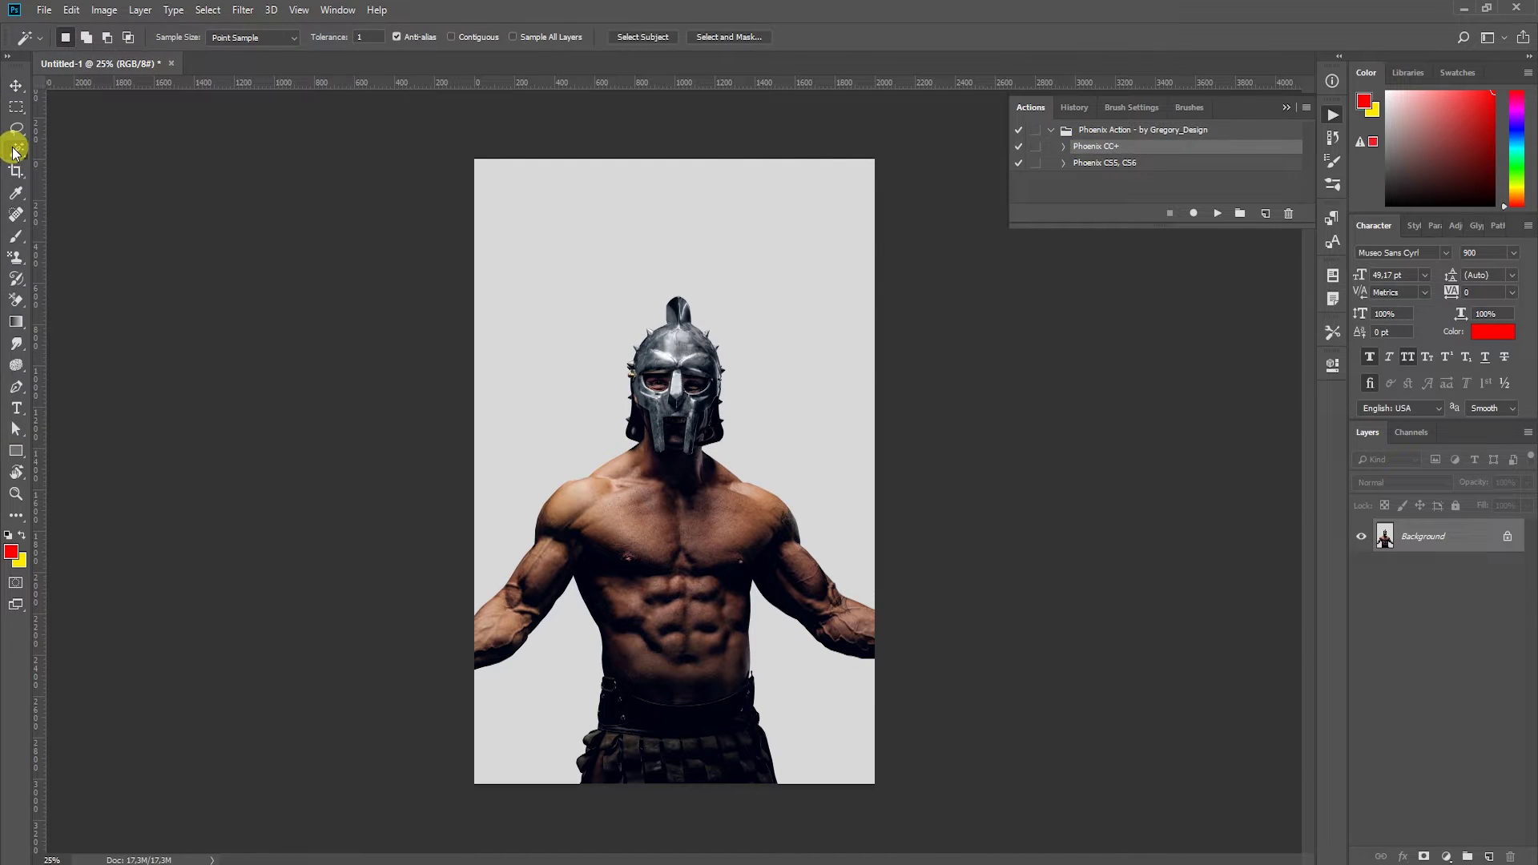
Create a layer named 'focus' and fill the gladiator's silhouette with solid red.
{"action": "key", "text": "ctrl+shift+n"}
{"action": "type", "text": "focus"}
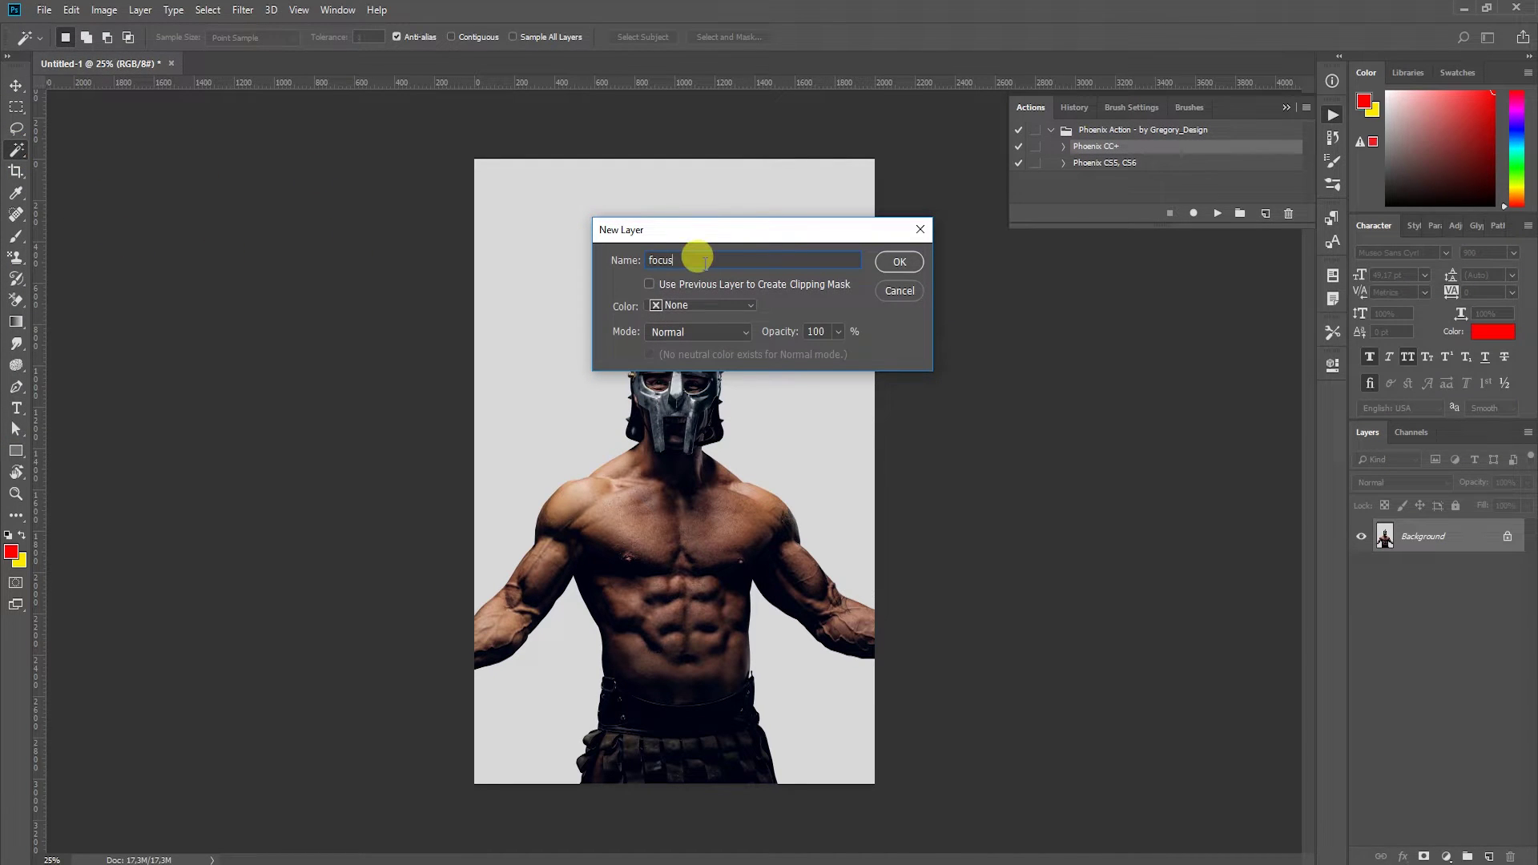
{"action": "left_click", "coordinate": [898, 261]}
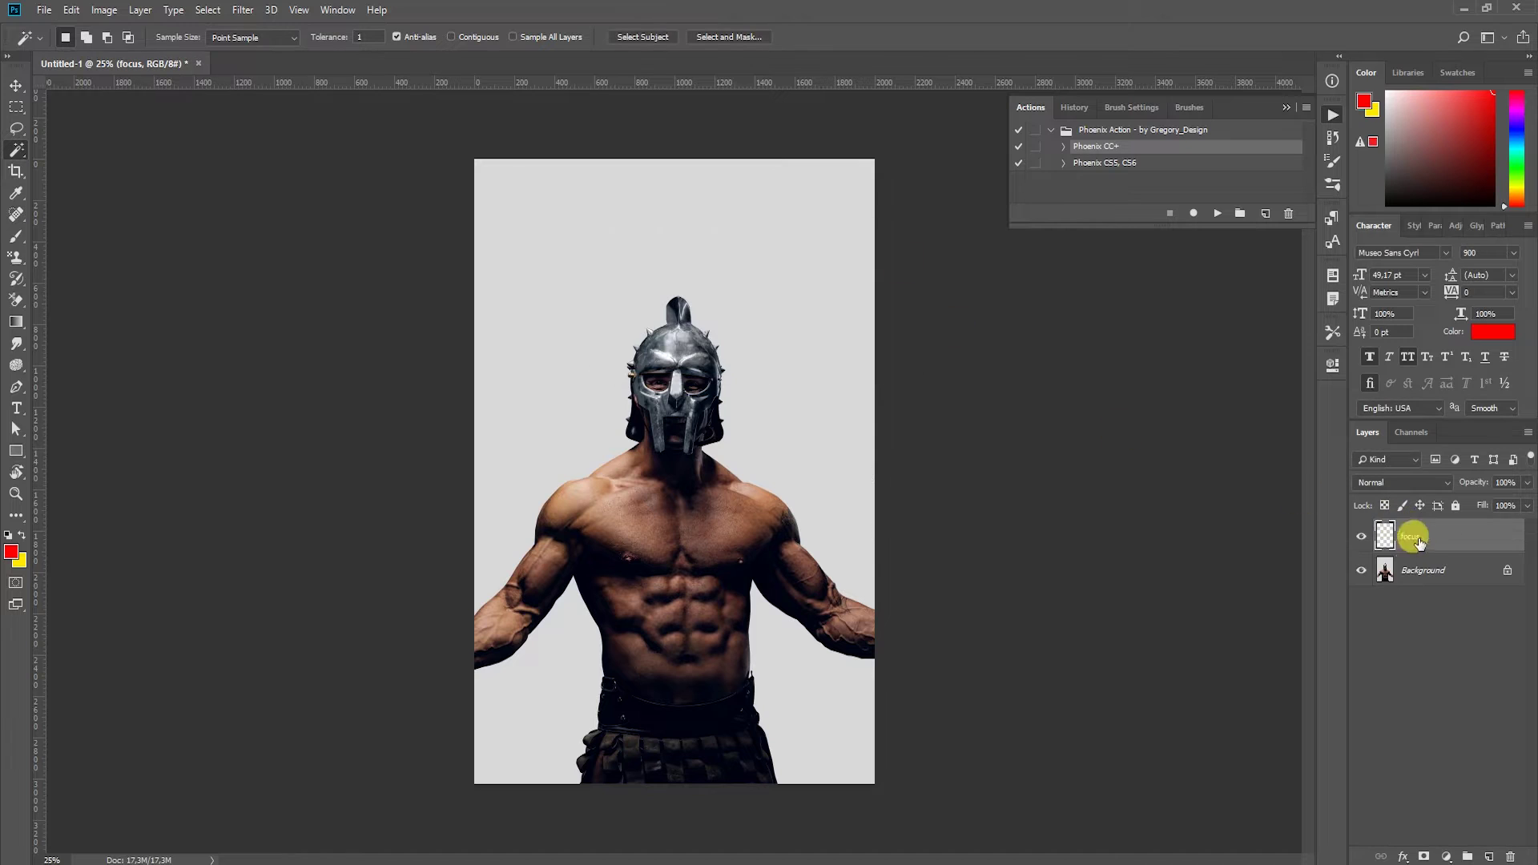
{"action": "left_click", "coordinate": [800, 439]}
{"action": "left_click", "coordinate": [730, 324]}
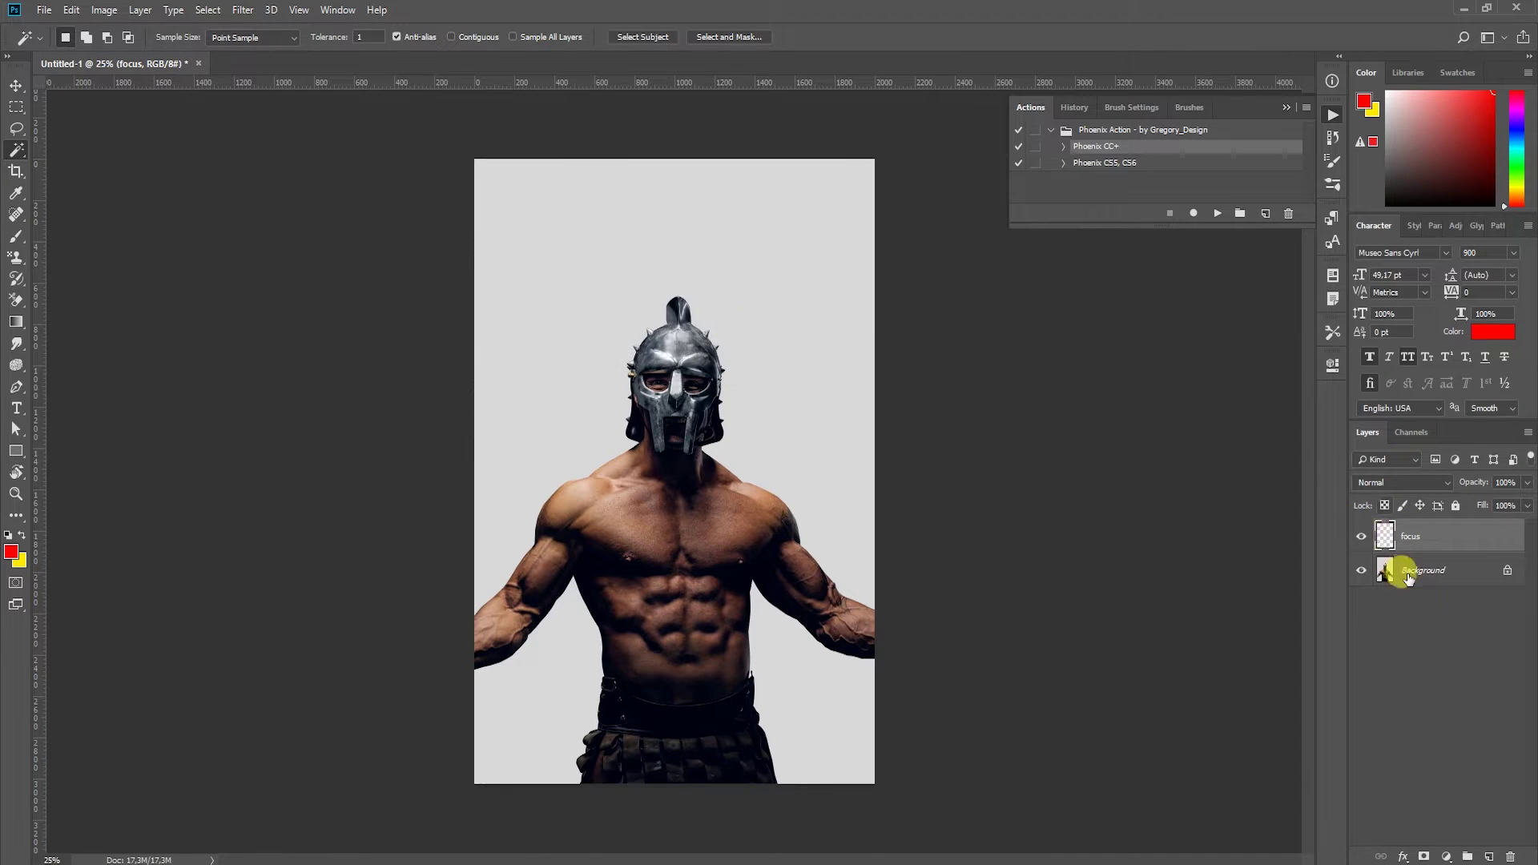
{"action": "left_click", "coordinate": [1423, 570]}
{"action": "left_click", "coordinate": [822, 388]}
{"action": "key", "text": "ctrl+shift+i"}
{"action": "left_click", "coordinate": [1402, 536]}
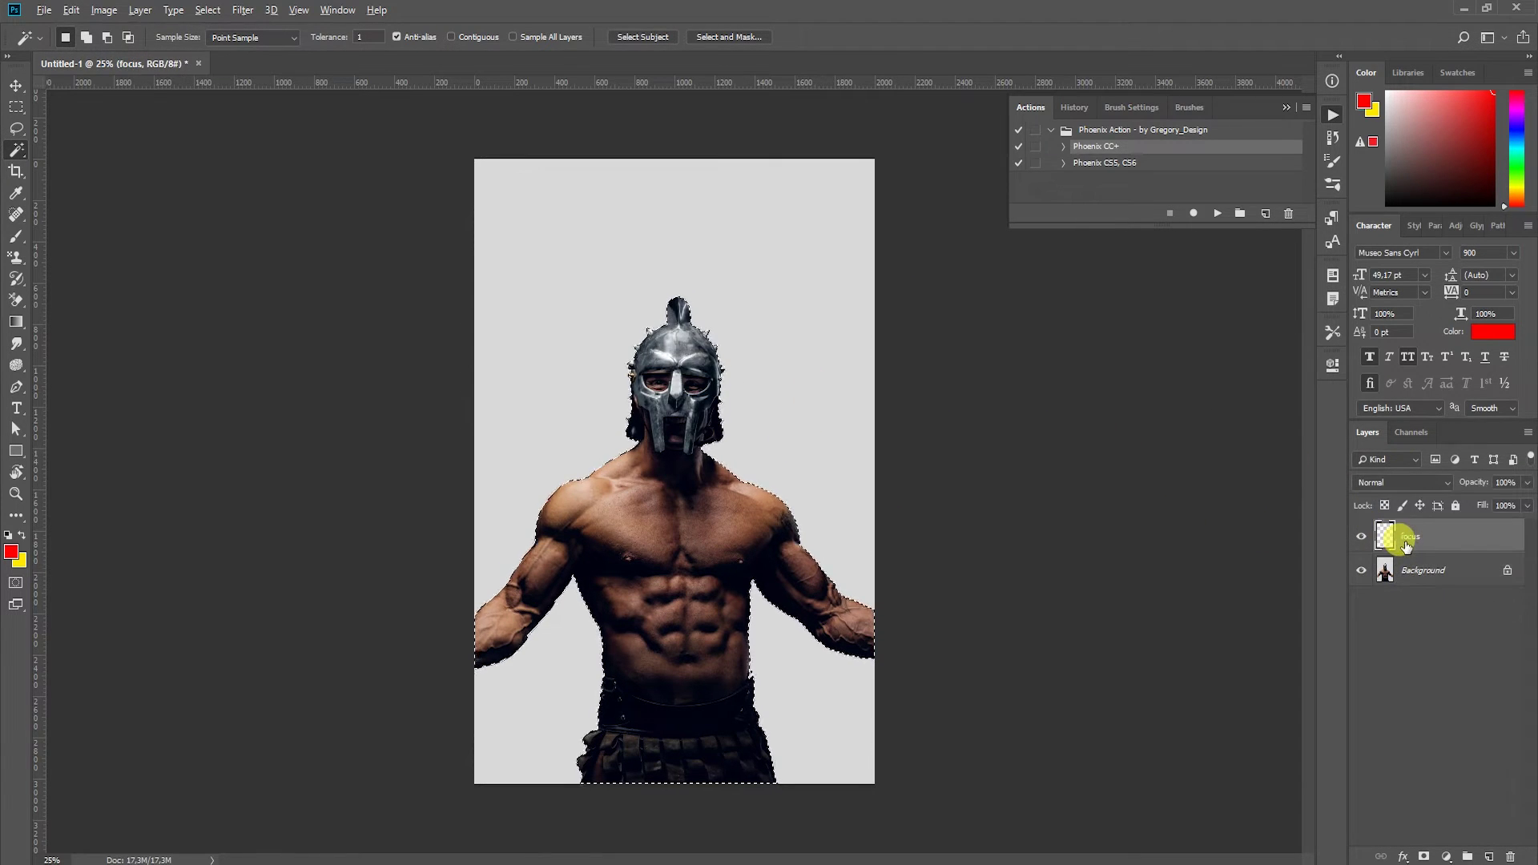
{"action": "key", "text": "alt+BackSpace"}
Add an empty 'focus fire' layer and set up the Brush tool with yellow foreground.
{"action": "key", "text": "ctrl+shift+n"}
{"action": "type", "text": "focus fire"}
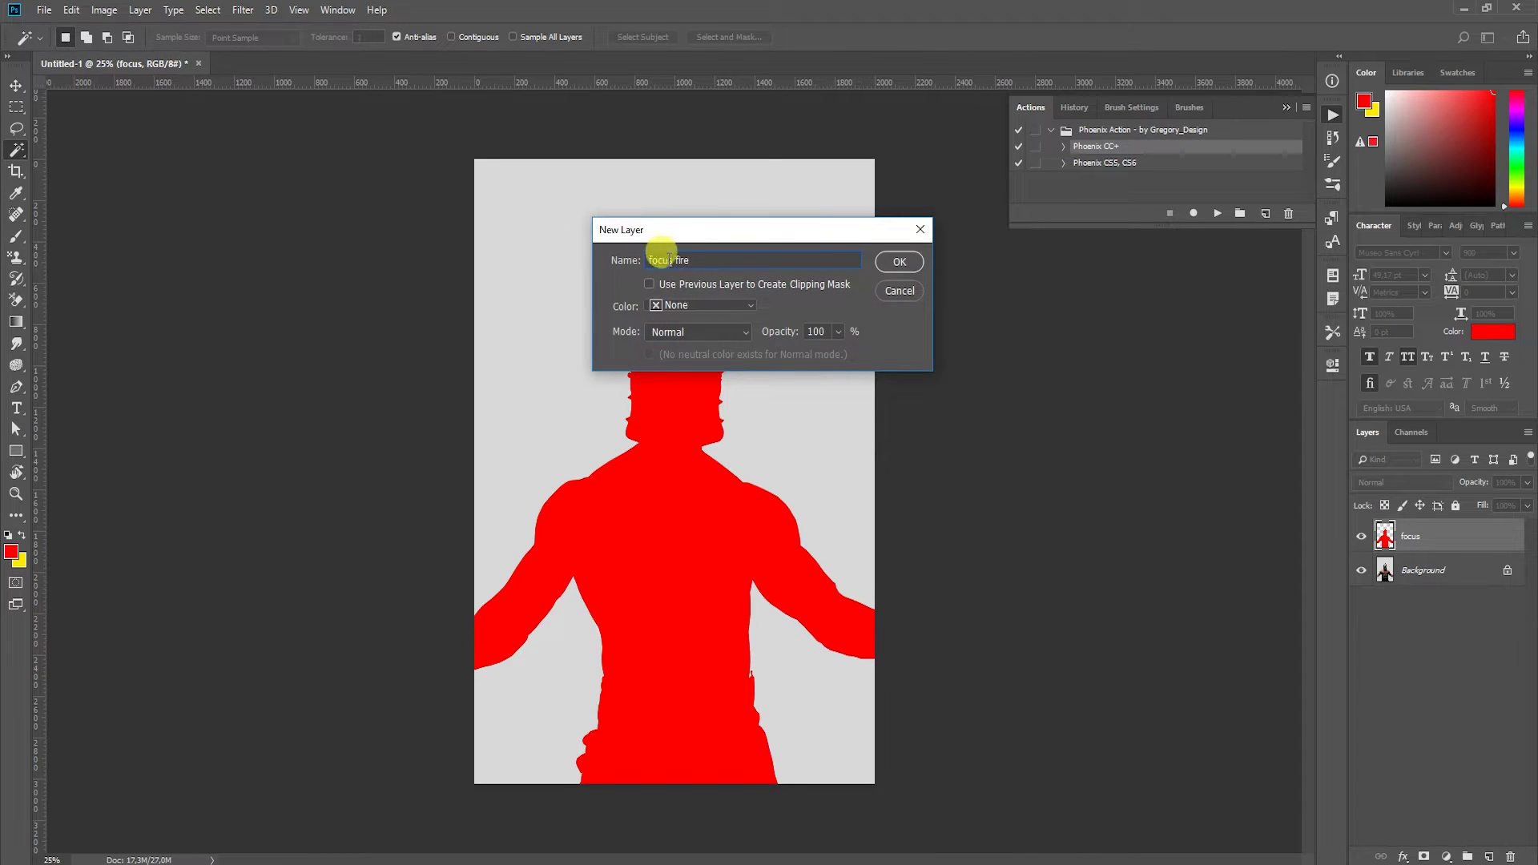
{"action": "left_click", "coordinate": [903, 262]}
{"action": "left_click", "coordinate": [16, 235]}
{"action": "key", "text": "x"}
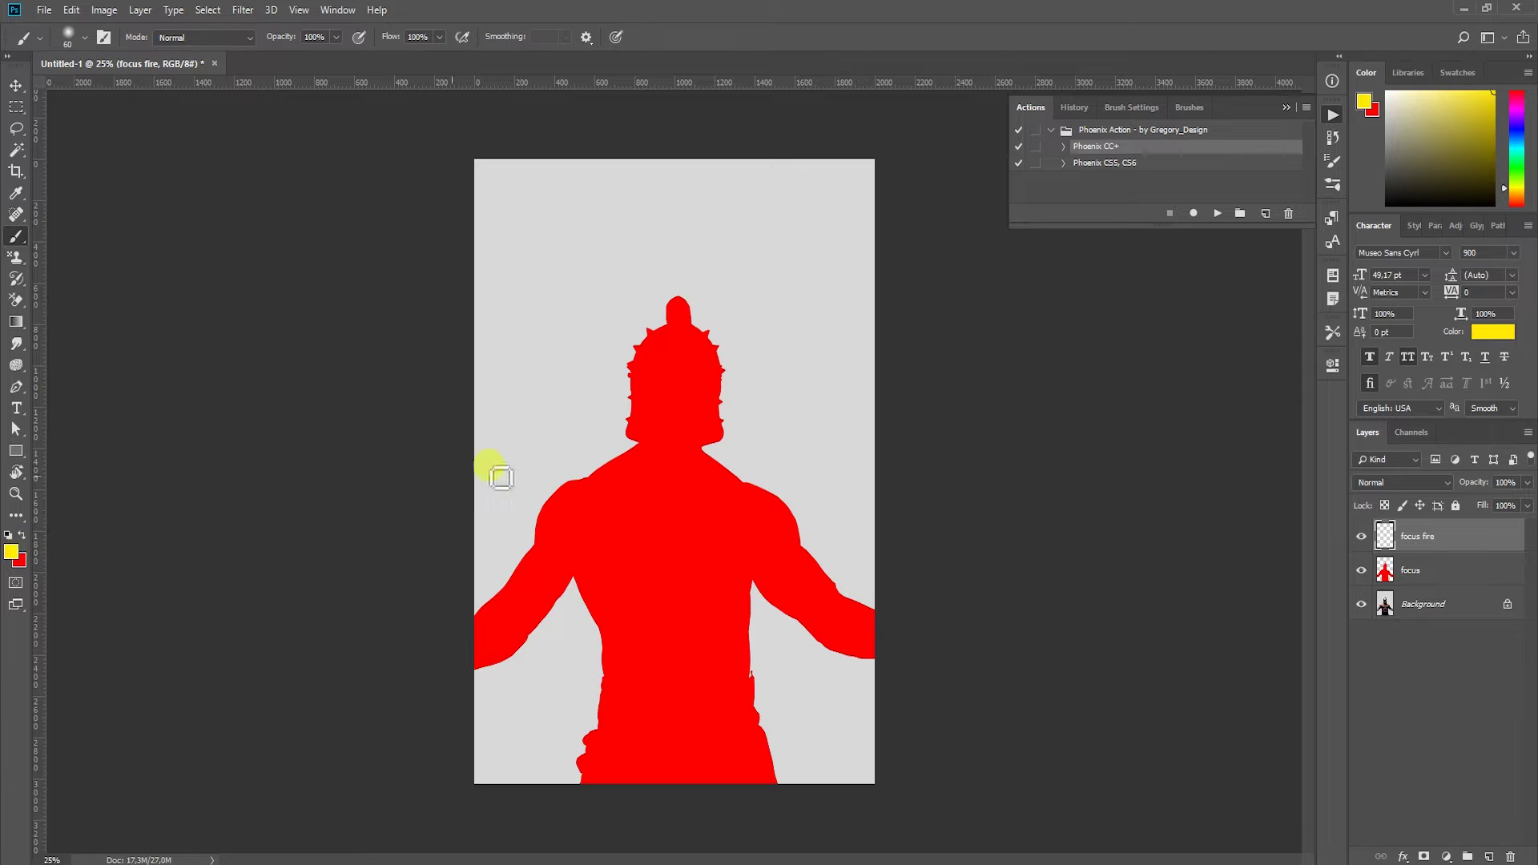
Hide the focus layer and paint yellow around the helmet crest and arm on focus fire.
{"action": "scroll", "coordinate": [694, 304], "scroll_direction": "up", "scroll_amount": 5}
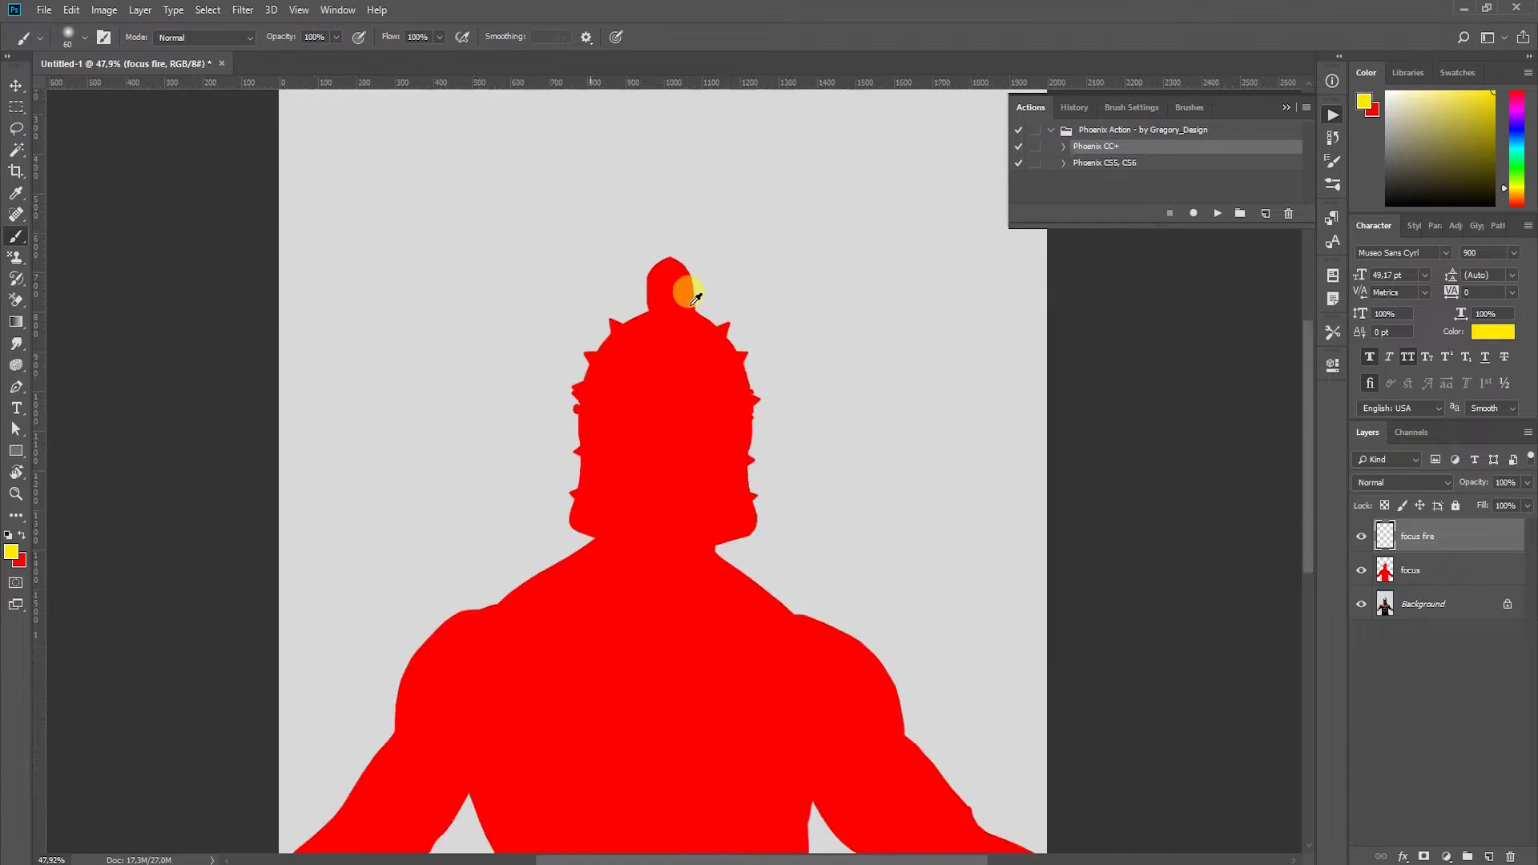
{"action": "left_click", "coordinate": [1359, 570]}
{"action": "left_click", "coordinate": [1424, 534]}
{"action": "mouse_move", "coordinate": [679, 250]}
{"action": "left_mouse_down"}
{"action": "mouse_move", "coordinate": [781, 445]}
{"action": "mouse_move", "coordinate": [776, 520]}
{"action": "left_mouse_up"}
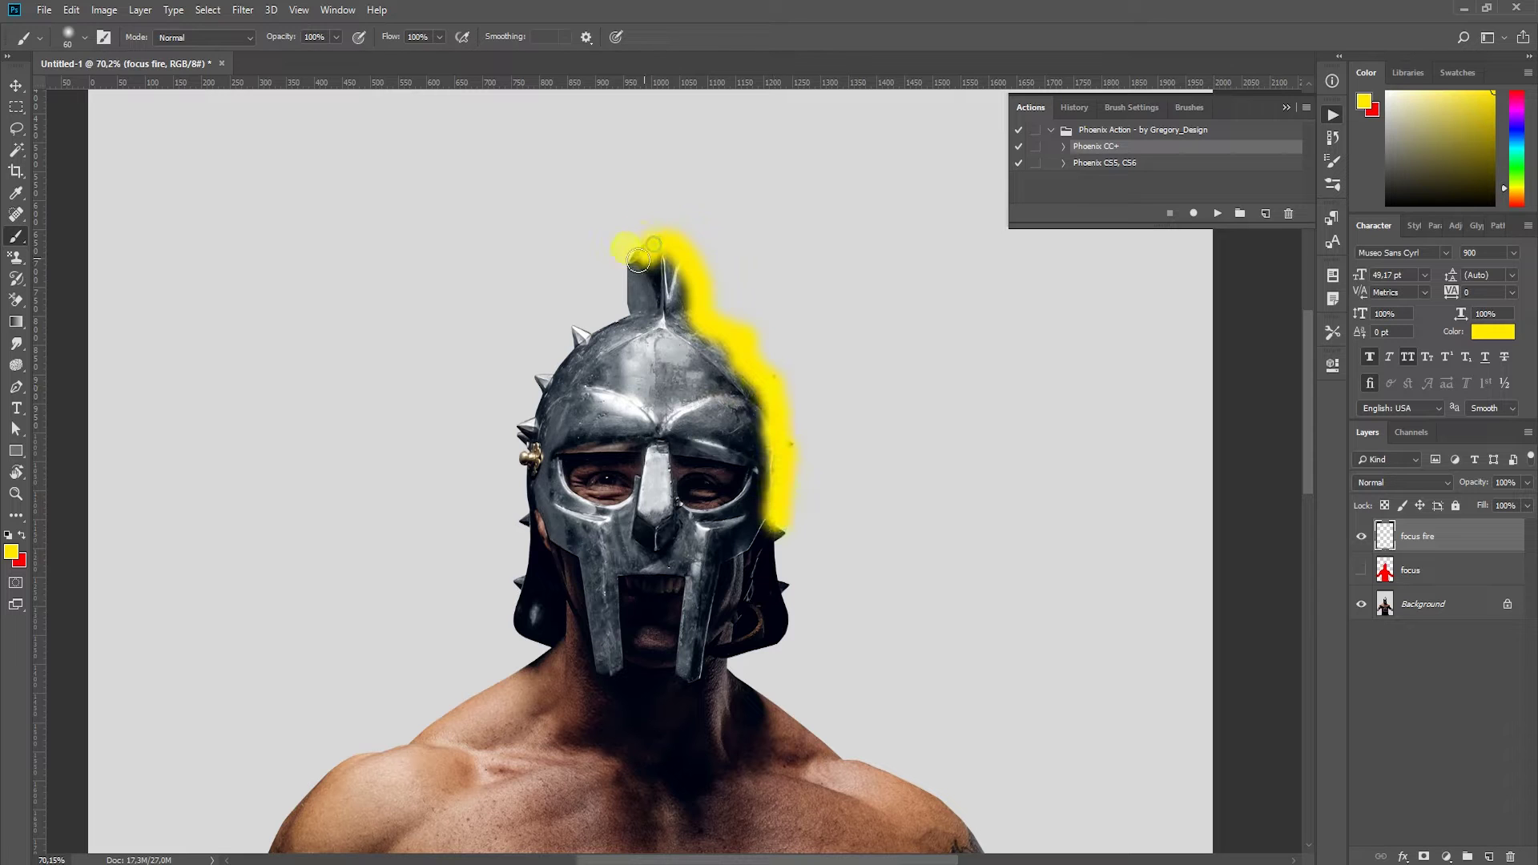
{"action": "left_click_drag", "start_coordinate": [638, 260], "coordinate": [583, 339]}
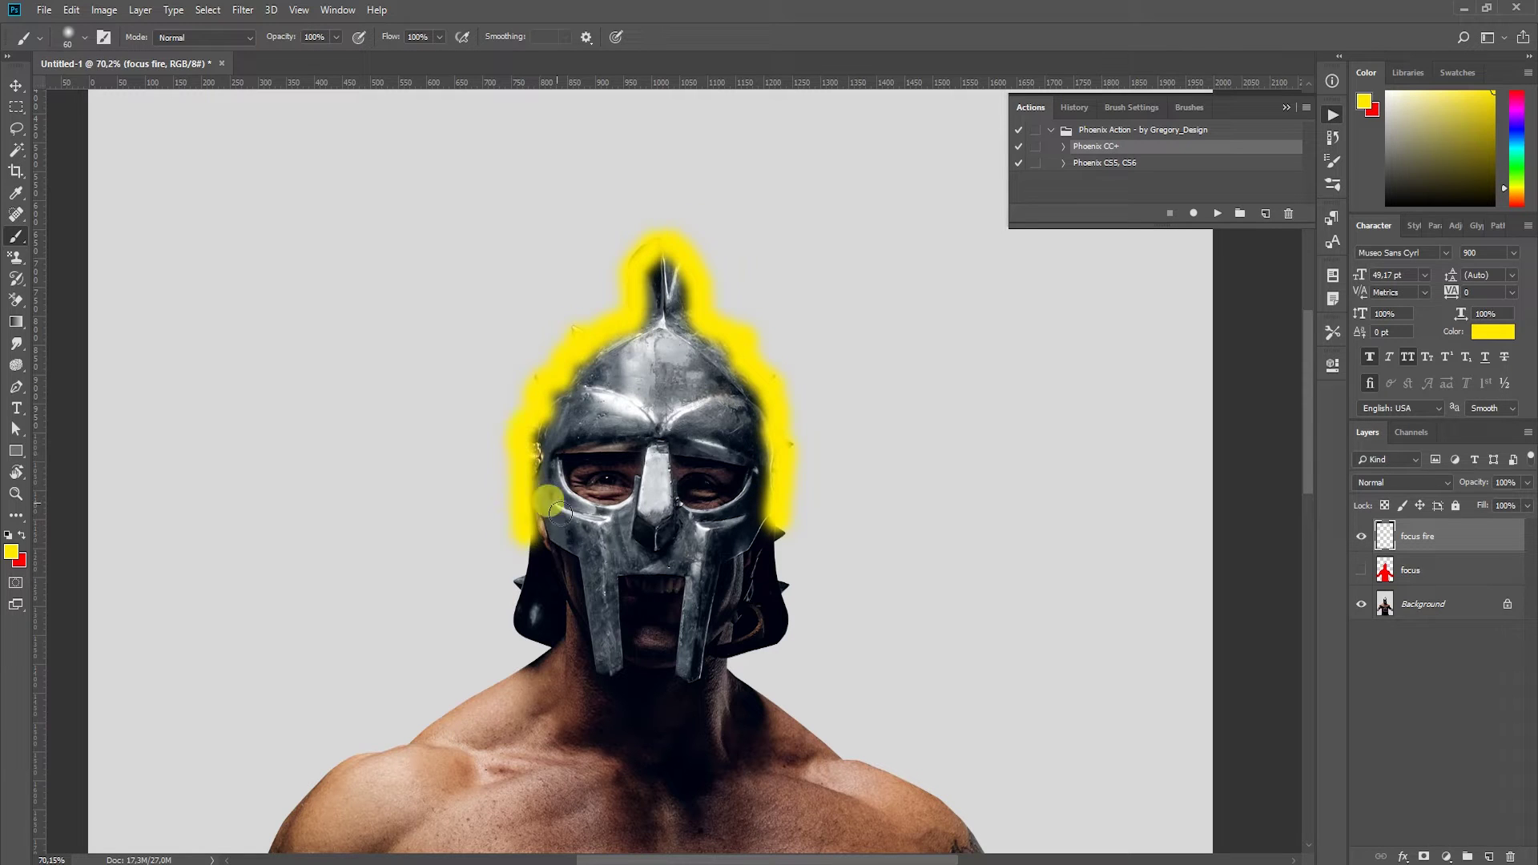
{"action": "scroll", "coordinate": [559, 511], "scroll_direction": "down", "scroll_amount": 2}
{"action": "scroll", "coordinate": [611, 502], "scroll_direction": "down", "scroll_amount": 3}
{"action": "mouse_move", "coordinate": [737, 327]}
{"action": "left_mouse_down"}
{"action": "mouse_move", "coordinate": [967, 504]}
{"action": "mouse_move", "coordinate": [963, 486]}
{"action": "left_mouse_up"}
{"action": "left_click_drag", "start_coordinate": [1070, 611], "coordinate": [676, 401]}
{"action": "mouse_move", "coordinate": [604, 362]}
{"action": "left_mouse_down"}
{"action": "mouse_move", "coordinate": [832, 653]}
{"action": "mouse_move", "coordinate": [651, 629]}
{"action": "mouse_move", "coordinate": [488, 513]}
{"action": "mouse_move", "coordinate": [463, 460]}
{"action": "left_mouse_up"}
Continue the yellow outline down the torso, left forearm and neck.
{"action": "mouse_move", "coordinate": [471, 745]}
{"action": "left_mouse_down"}
{"action": "mouse_move", "coordinate": [449, 601]}
{"action": "mouse_move", "coordinate": [459, 486]}
{"action": "left_mouse_up"}
{"action": "scroll", "coordinate": [460, 401], "scroll_direction": "down", "scroll_amount": 5}
{"action": "left_click_drag", "start_coordinate": [468, 353], "coordinate": [553, 665]}
{"action": "mouse_move", "coordinate": [412, 613]}
{"action": "left_mouse_down"}
{"action": "mouse_move", "coordinate": [763, 563]}
{"action": "mouse_move", "coordinate": [891, 571]}
{"action": "left_mouse_up"}
{"action": "left_click_drag", "start_coordinate": [497, 633], "coordinate": [565, 425]}
{"action": "scroll", "coordinate": [543, 609], "scroll_direction": "up", "scroll_amount": 5}
{"action": "mouse_move", "coordinate": [453, 300]}
{"action": "left_mouse_down"}
{"action": "mouse_move", "coordinate": [533, 513]}
{"action": "mouse_move", "coordinate": [522, 673]}
{"action": "left_mouse_up"}
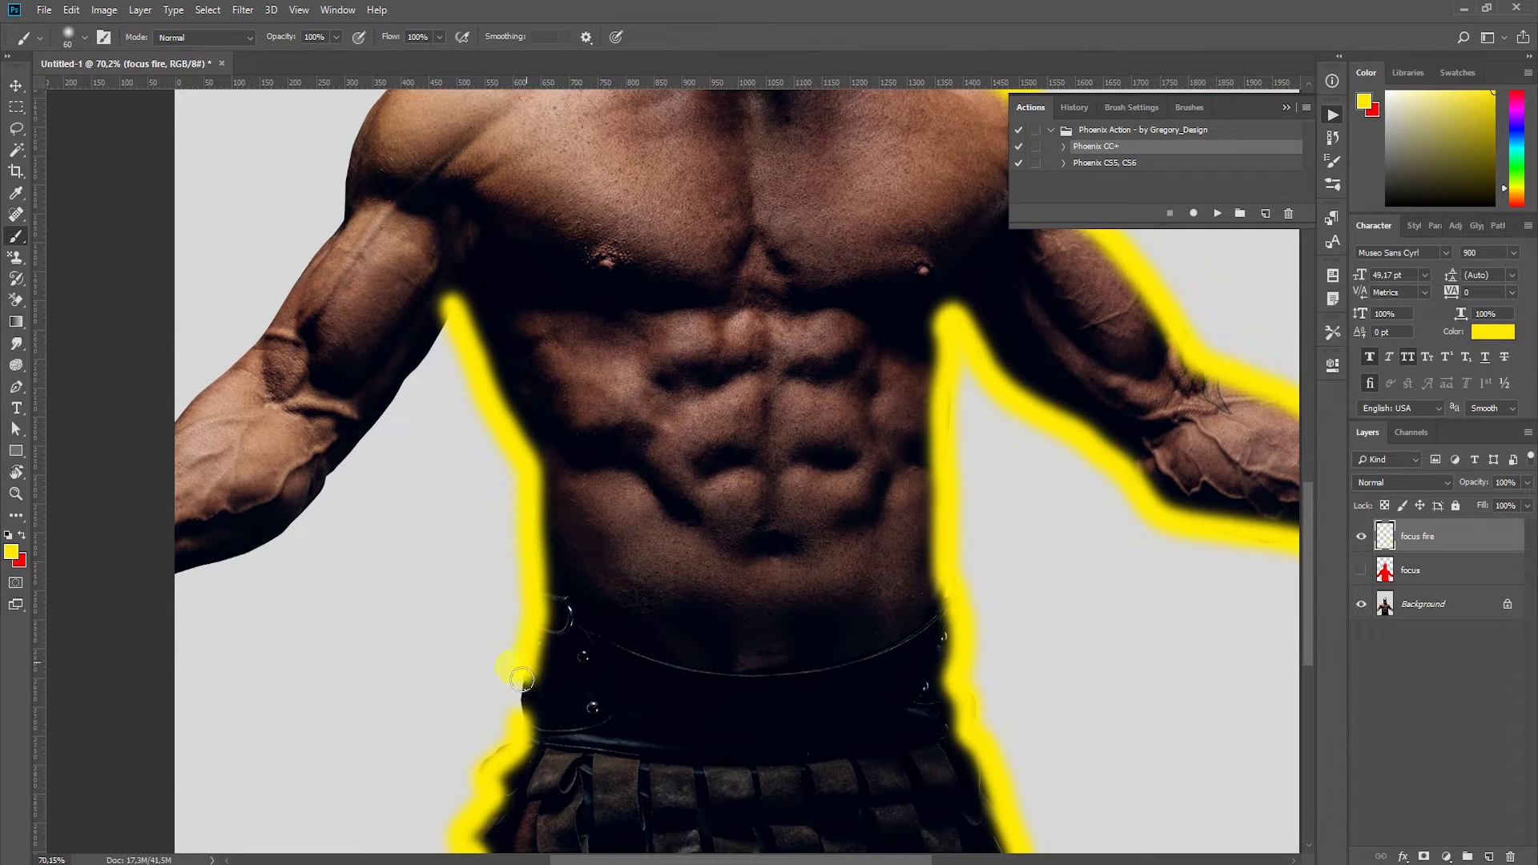
{"action": "scroll", "coordinate": [240, 722], "scroll_direction": "up", "scroll_amount": 3}
{"action": "mouse_move", "coordinate": [128, 691]}
{"action": "left_mouse_down"}
{"action": "mouse_move", "coordinate": [247, 611]}
{"action": "mouse_move", "coordinate": [338, 495]}
{"action": "left_mouse_up"}
{"action": "scroll", "coordinate": [354, 604], "scroll_direction": "up", "scroll_amount": 3}
{"action": "mouse_move", "coordinate": [157, 721]}
{"action": "left_mouse_down"}
{"action": "mouse_move", "coordinate": [137, 769]}
{"action": "mouse_move", "coordinate": [225, 684]}
{"action": "mouse_move", "coordinate": [343, 477]}
{"action": "mouse_move", "coordinate": [432, 371]}
{"action": "mouse_move", "coordinate": [601, 284]}
{"action": "left_mouse_up"}
Set the view zoom to 25% to show the whole image.
{"action": "scroll", "coordinate": [622, 532], "scroll_direction": "down", "scroll_amount": 1}
{"action": "scroll", "coordinate": [756, 492], "scroll_direction": "down", "scroll_amount": 1}
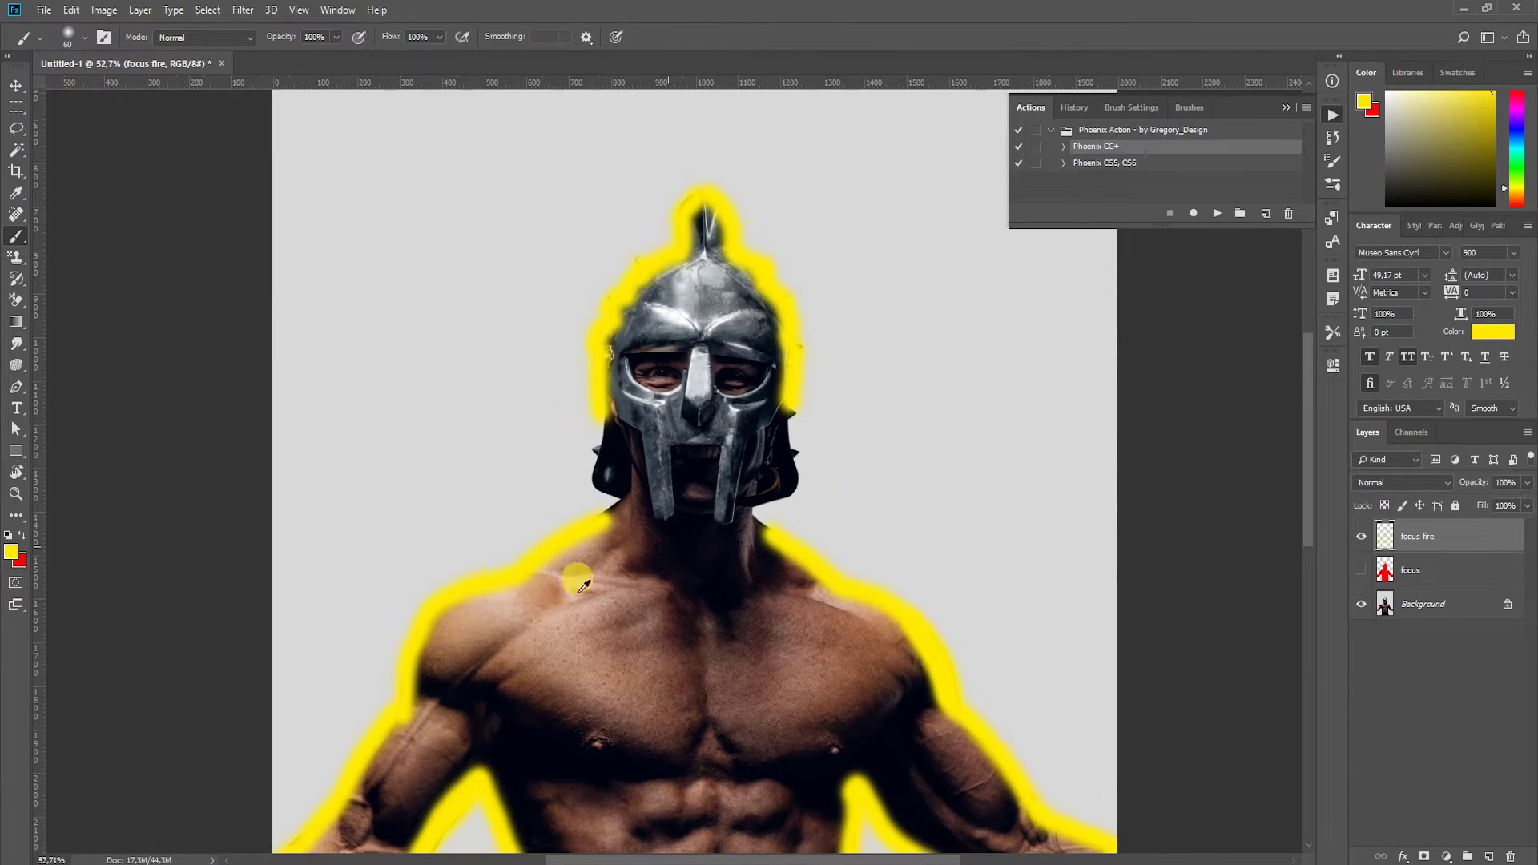
{"action": "type", "text": "25"}
{"action": "key", "text": "Return"}
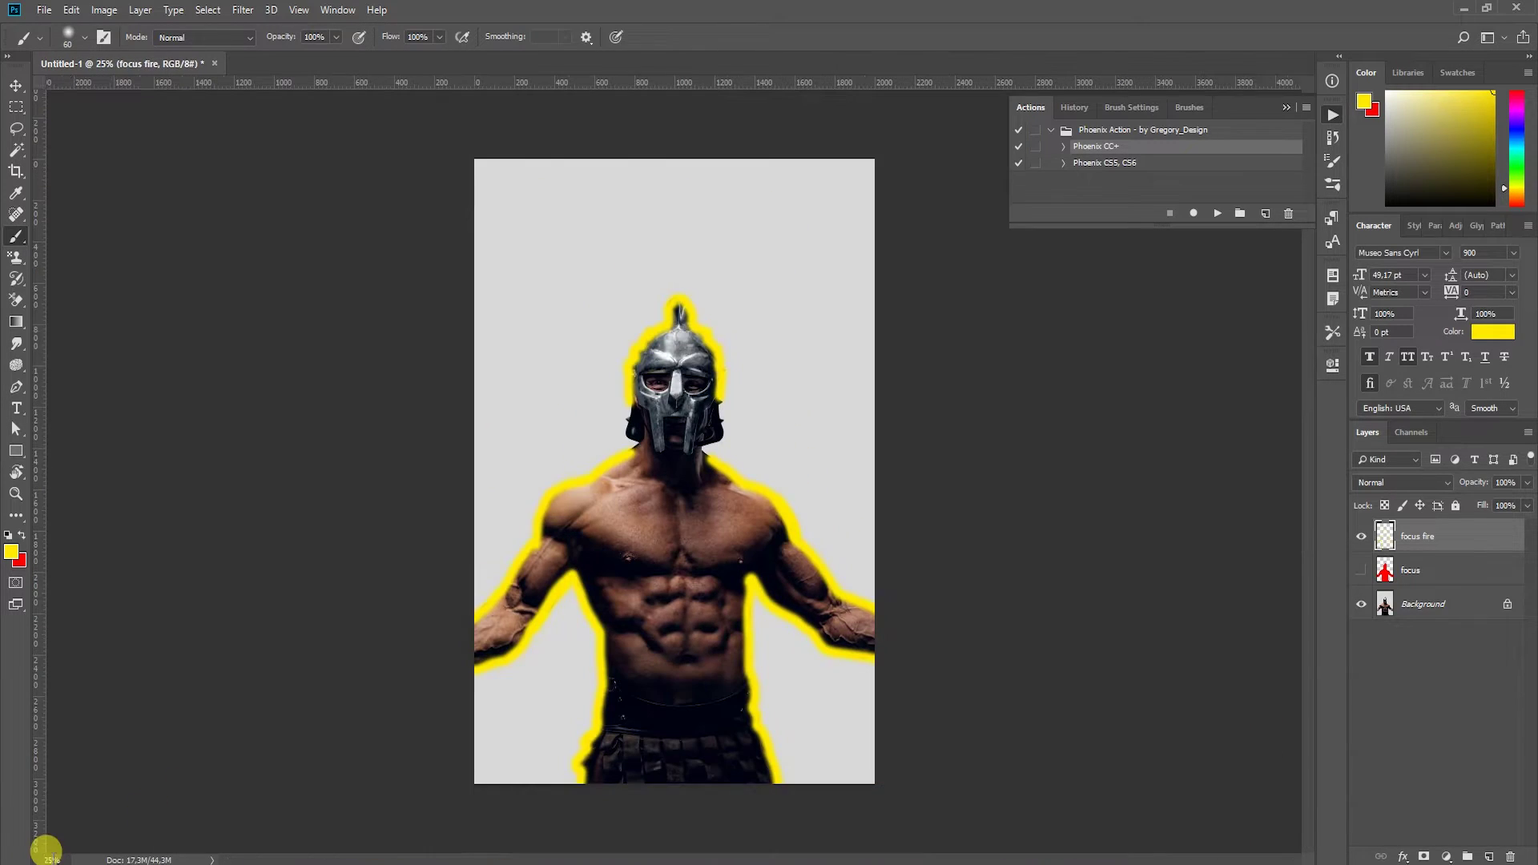
Show the red focus layer again, reselect focus fire and play the Phoenix CC+ action.
{"action": "left_click", "coordinate": [13, 86]}
{"action": "left_click", "coordinate": [1362, 569]}
{"action": "left_click", "coordinate": [1386, 536]}
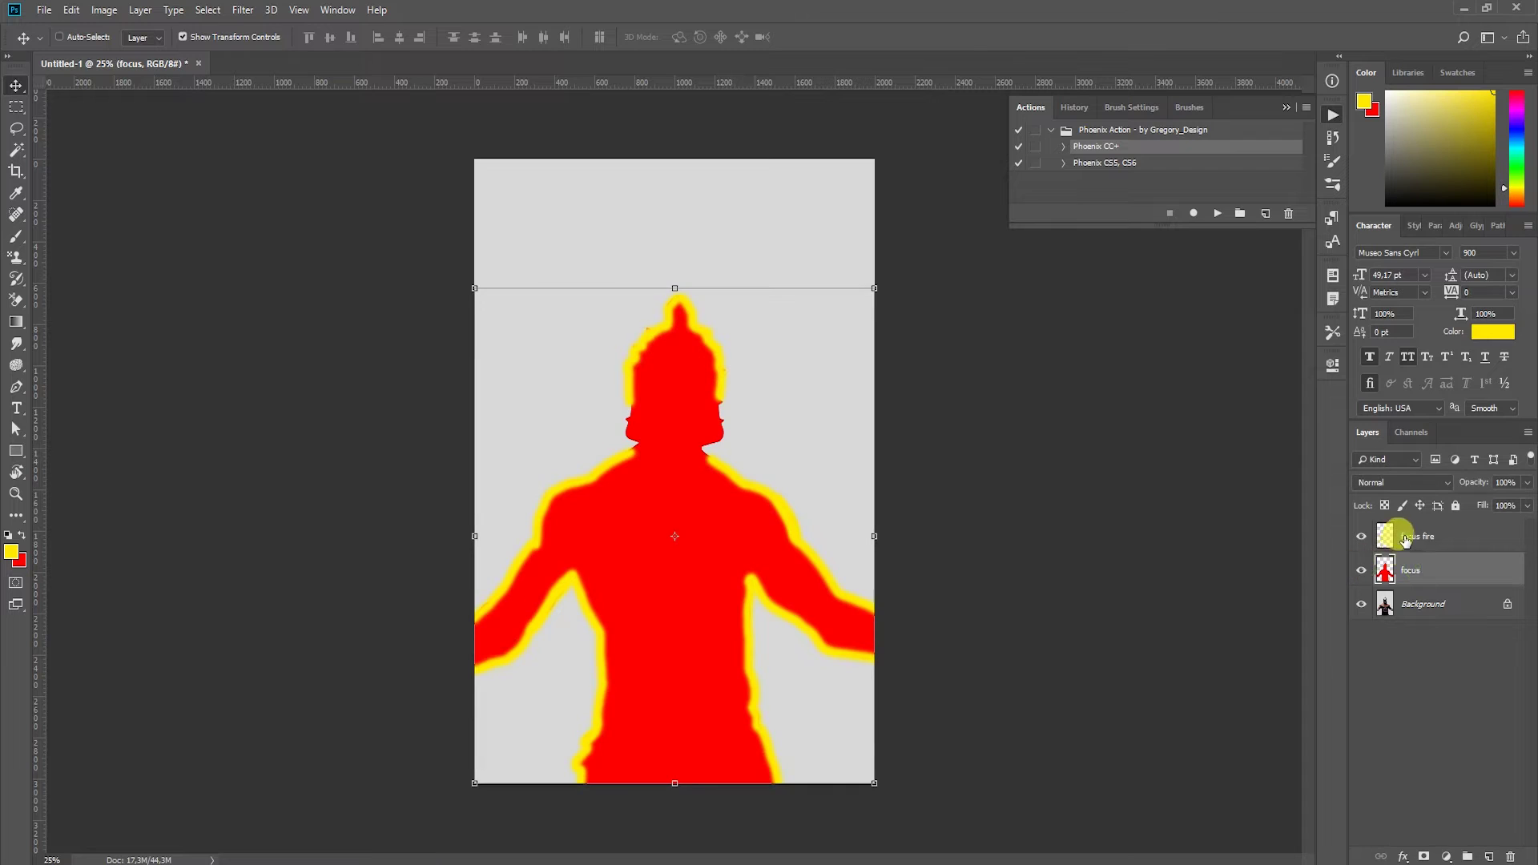
{"action": "left_click", "coordinate": [14, 236]}
{"action": "left_click", "coordinate": [326, 40]}
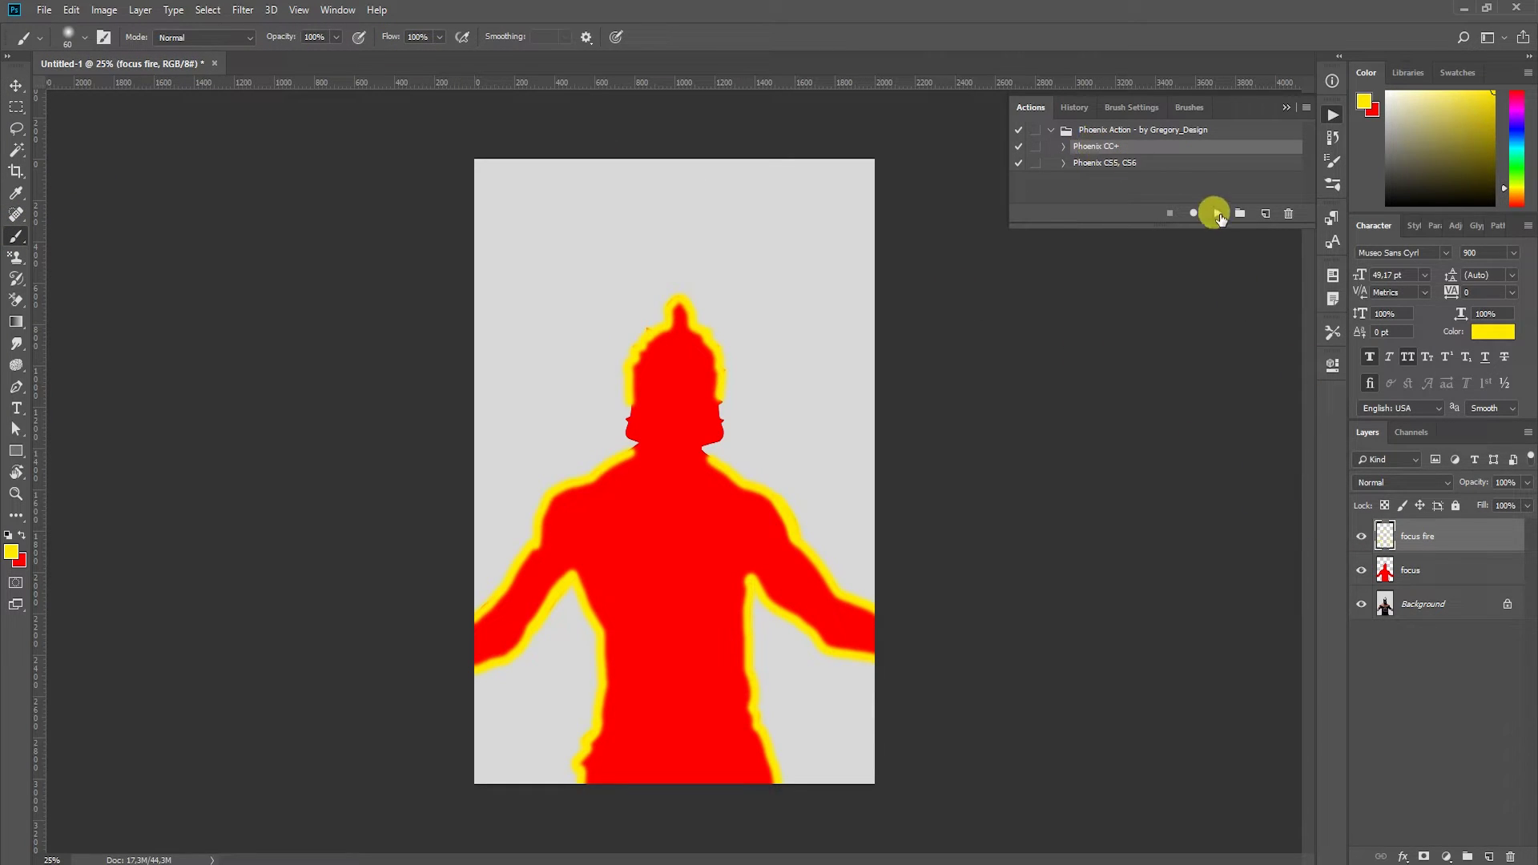
{"action": "left_click", "coordinate": [1218, 213]}
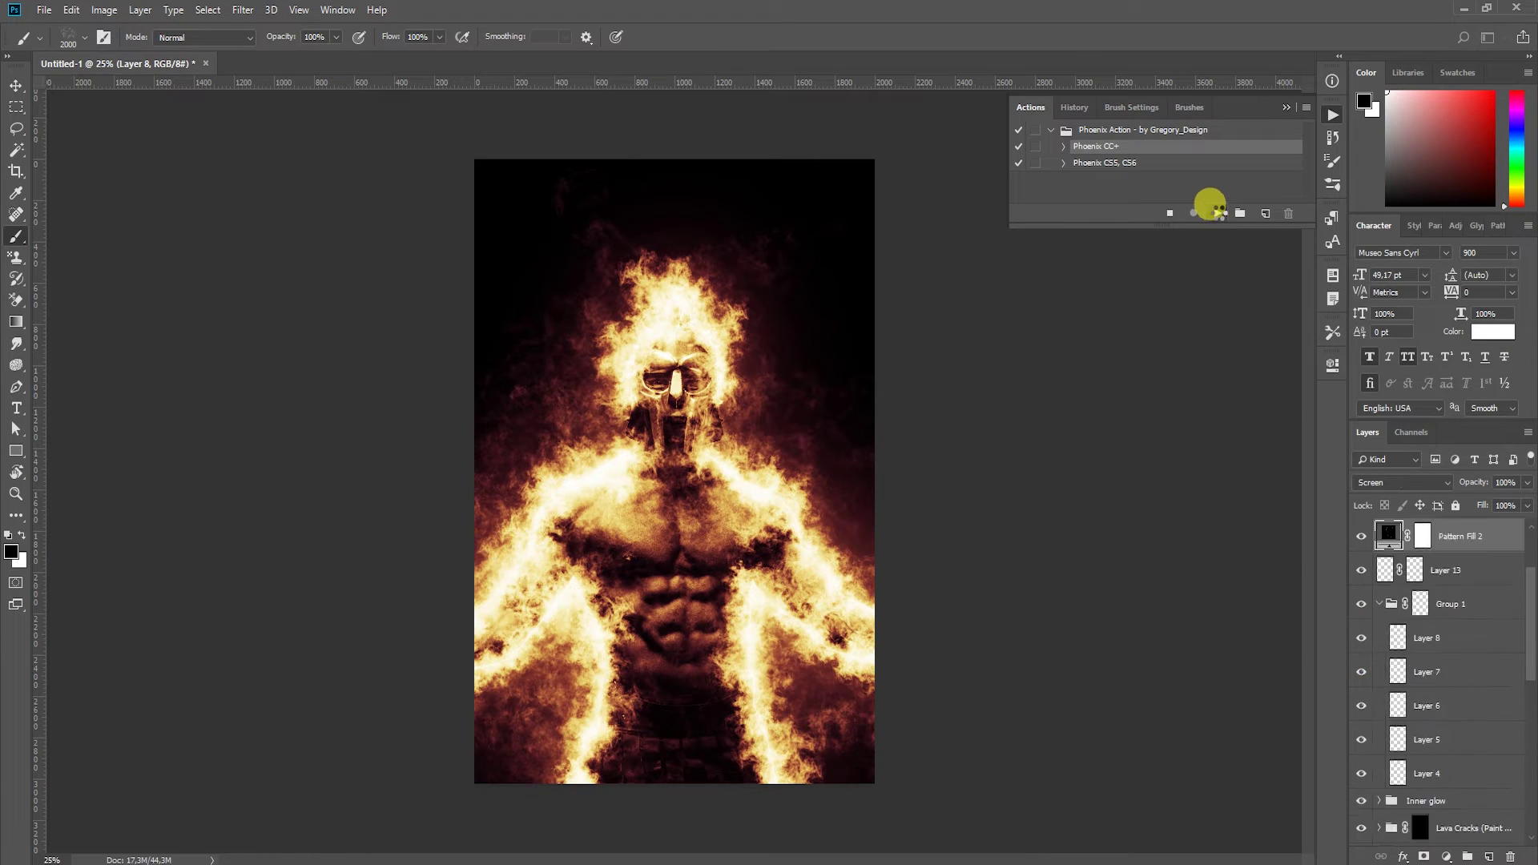
Zoom the view to 33%, collapse the Actions panel and widen the side panels.
{"action": "left_click", "coordinate": [15, 94]}
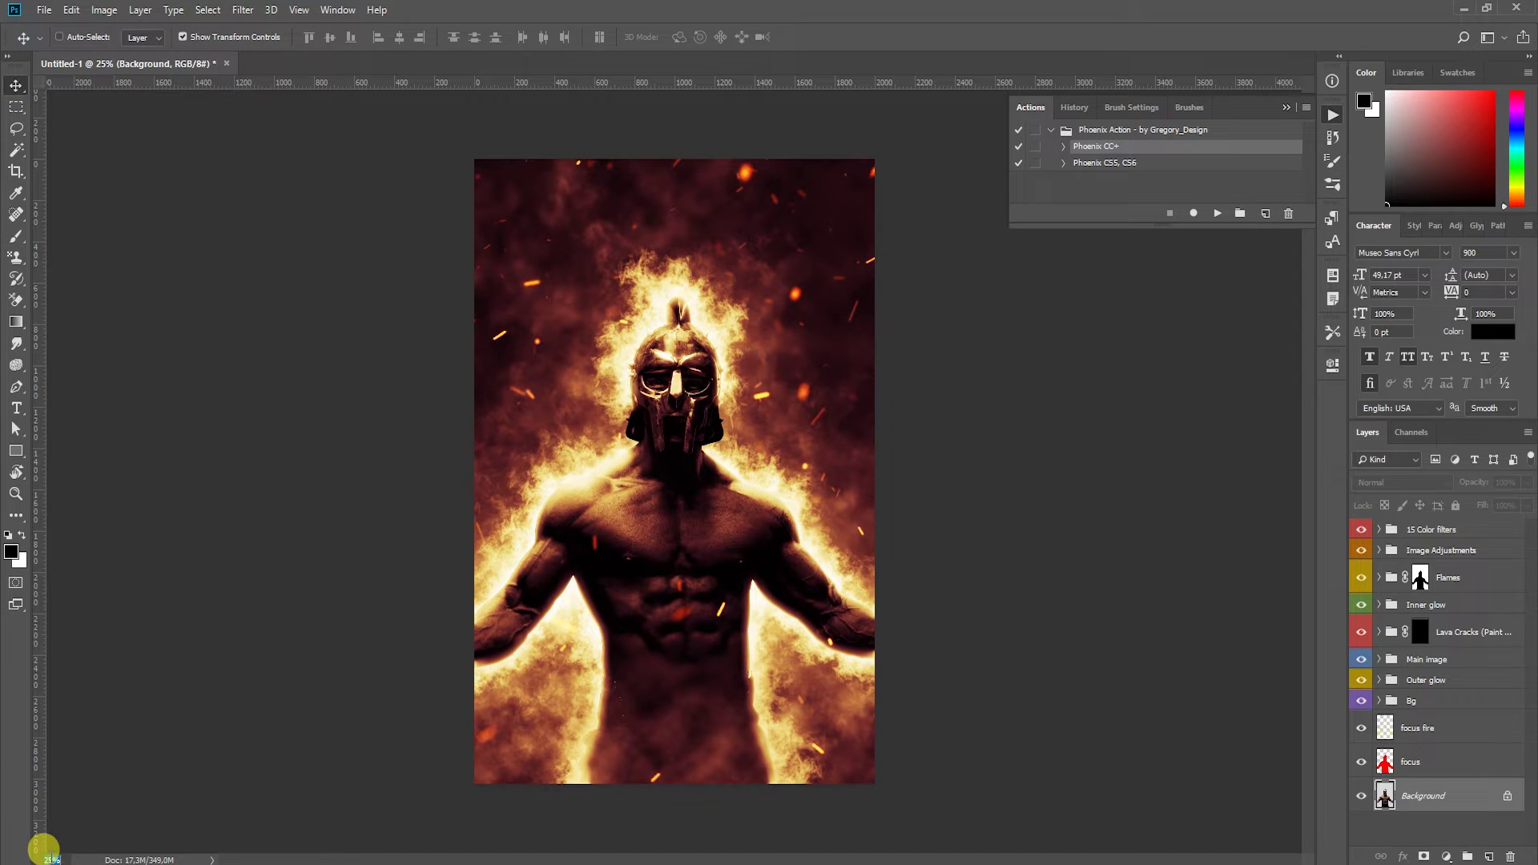
{"action": "key", "text": "Return"}
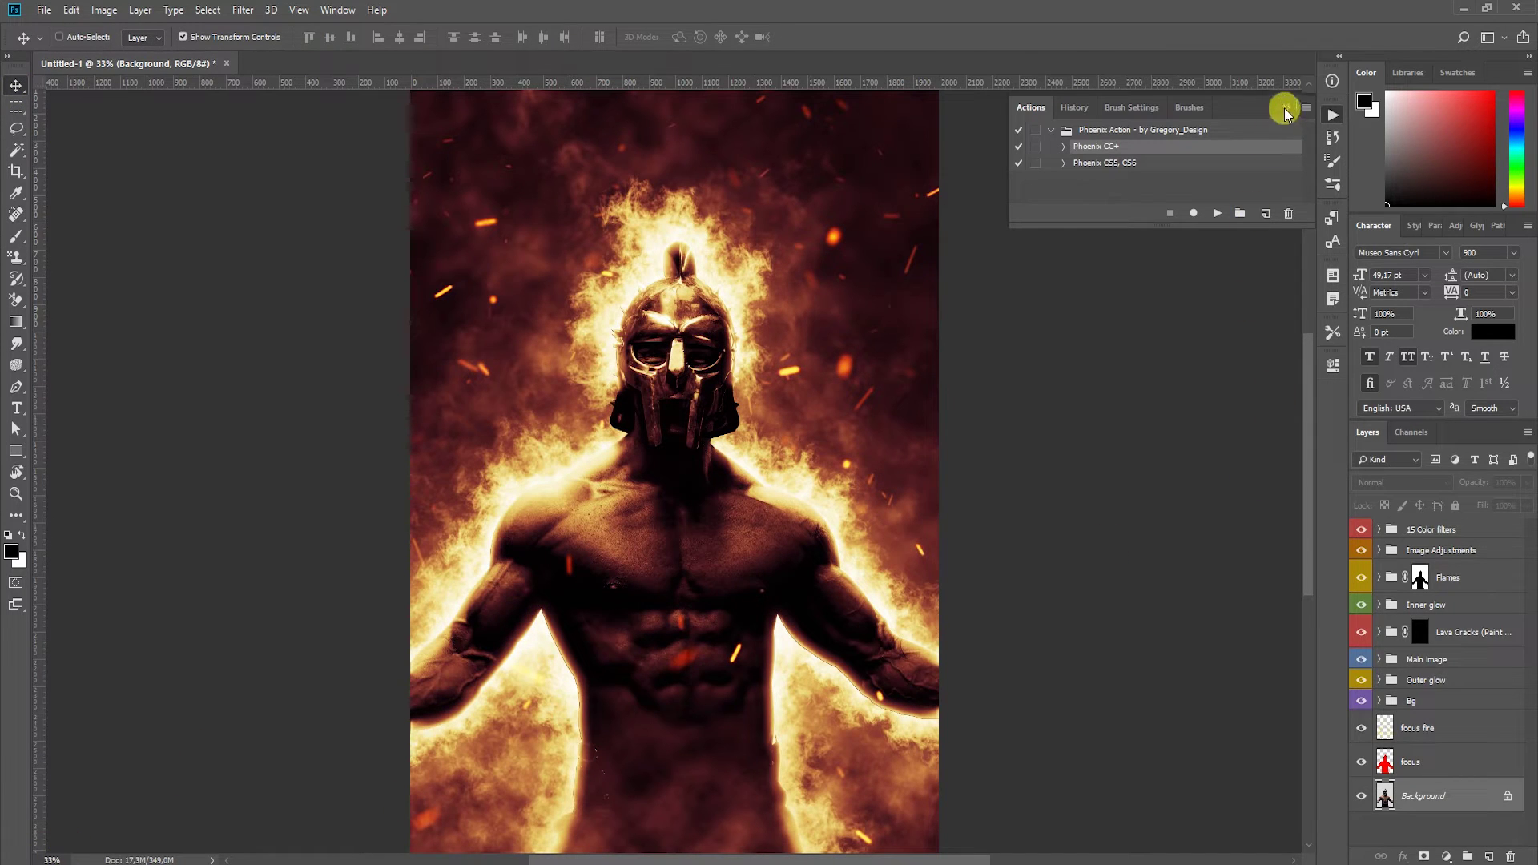
{"action": "left_click", "coordinate": [1286, 108]}
{"action": "left_click_drag", "start_coordinate": [1312, 384], "coordinate": [1308, 413]}
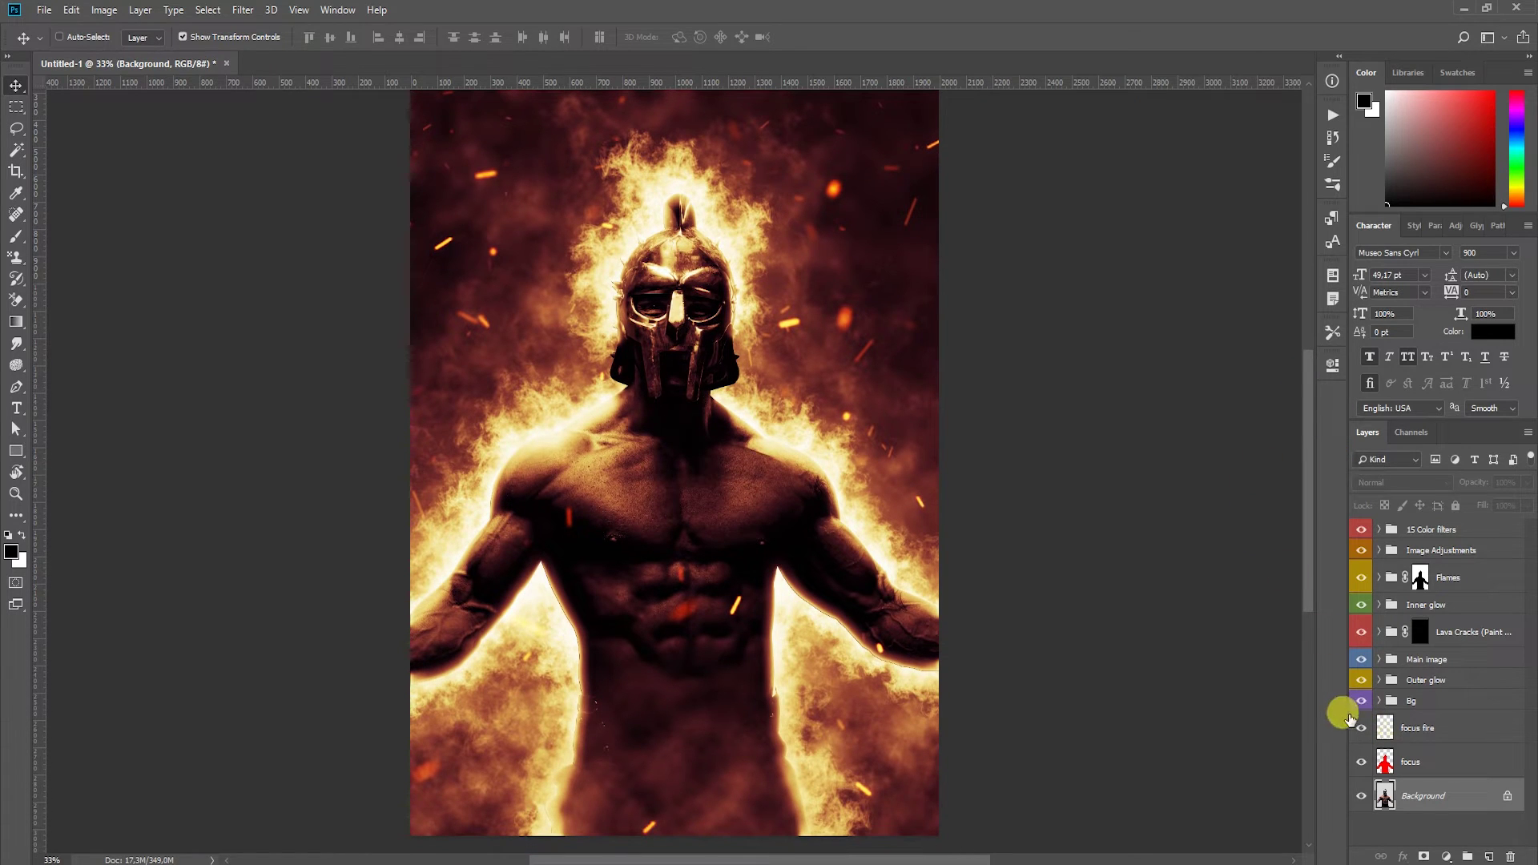
{"action": "left_click_drag", "start_coordinate": [1350, 719], "coordinate": [1306, 717]}
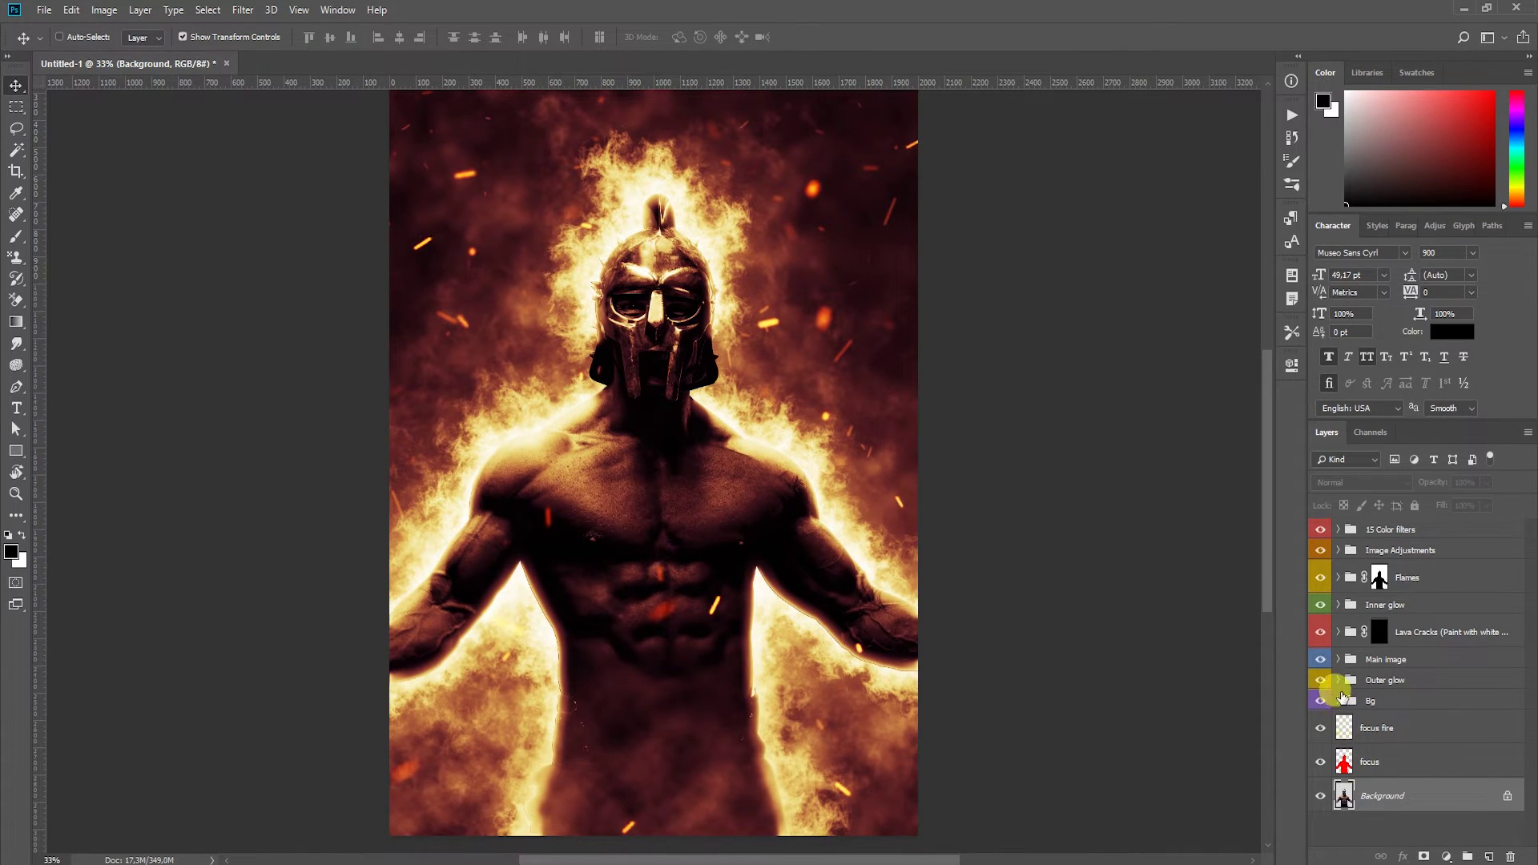
Expand the Bg, Outer glow, Main image, Lava Cracks, Flames and Image Adjustments groups.
{"action": "left_click", "coordinate": [1340, 703]}
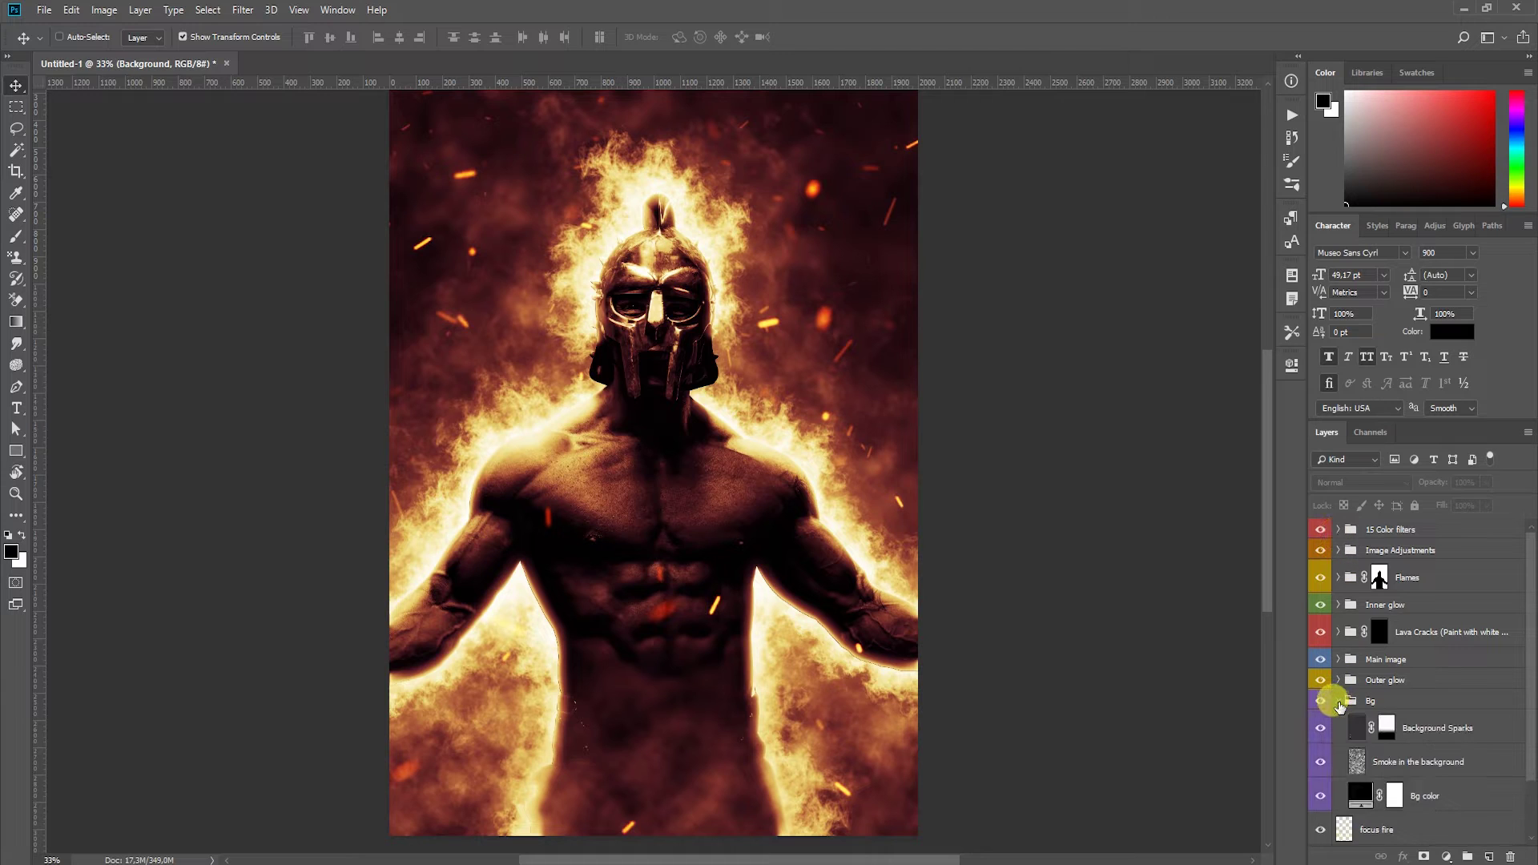
{"action": "left_click", "coordinate": [1338, 680]}
{"action": "left_click", "coordinate": [1338, 632]}
{"action": "left_click", "coordinate": [1338, 605]}
{"action": "left_click", "coordinate": [1338, 577]}
{"action": "left_click", "coordinate": [1338, 550]}
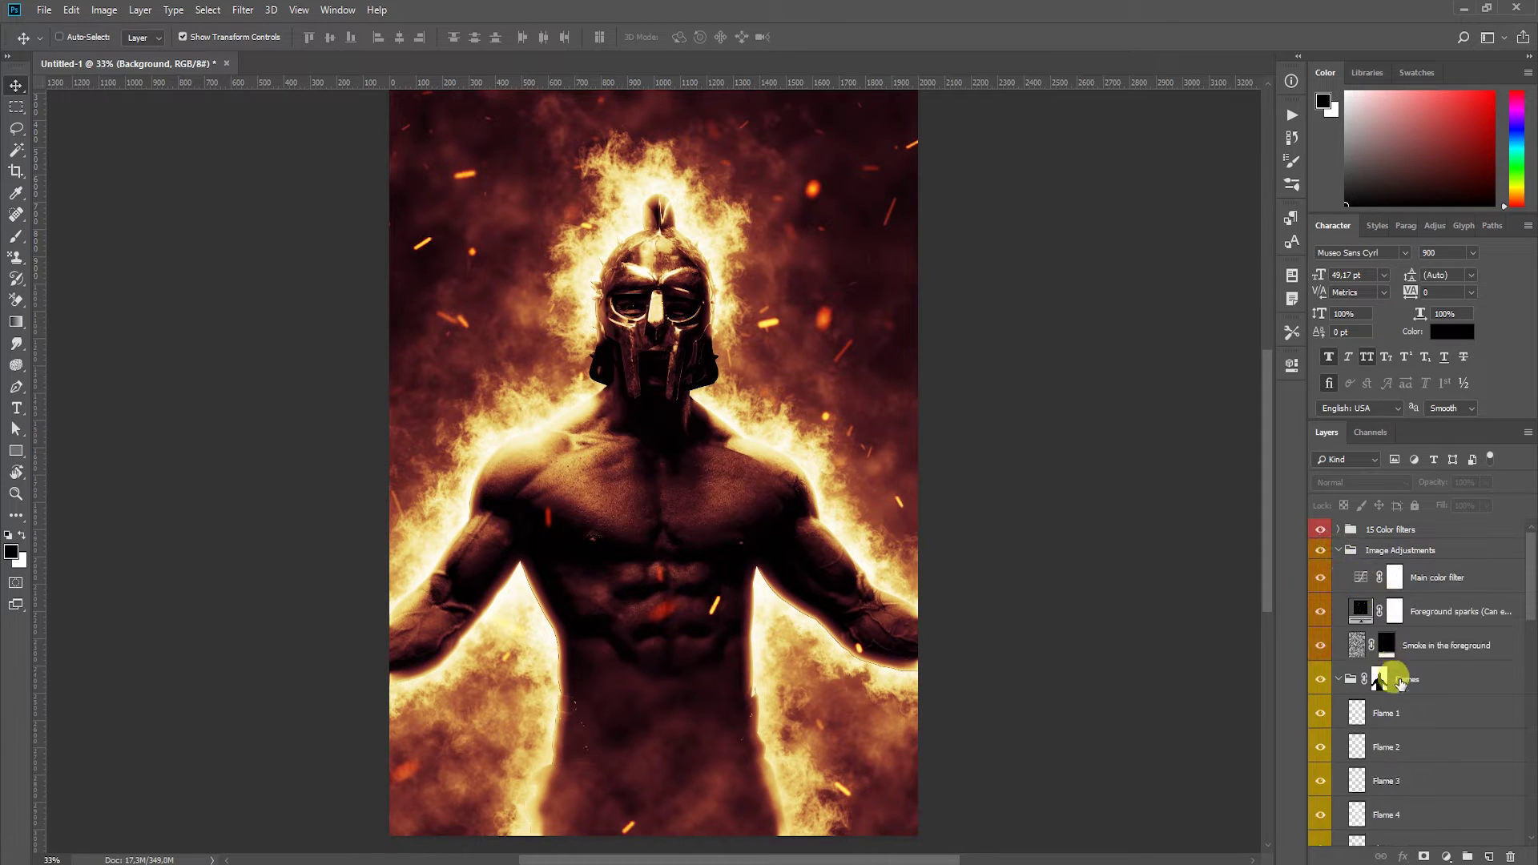
Toggle foreground smoke and sparks visibility to compare, then target the Flames group mask.
{"action": "left_click", "coordinate": [1318, 645]}
{"action": "left_click", "coordinate": [1318, 645]}
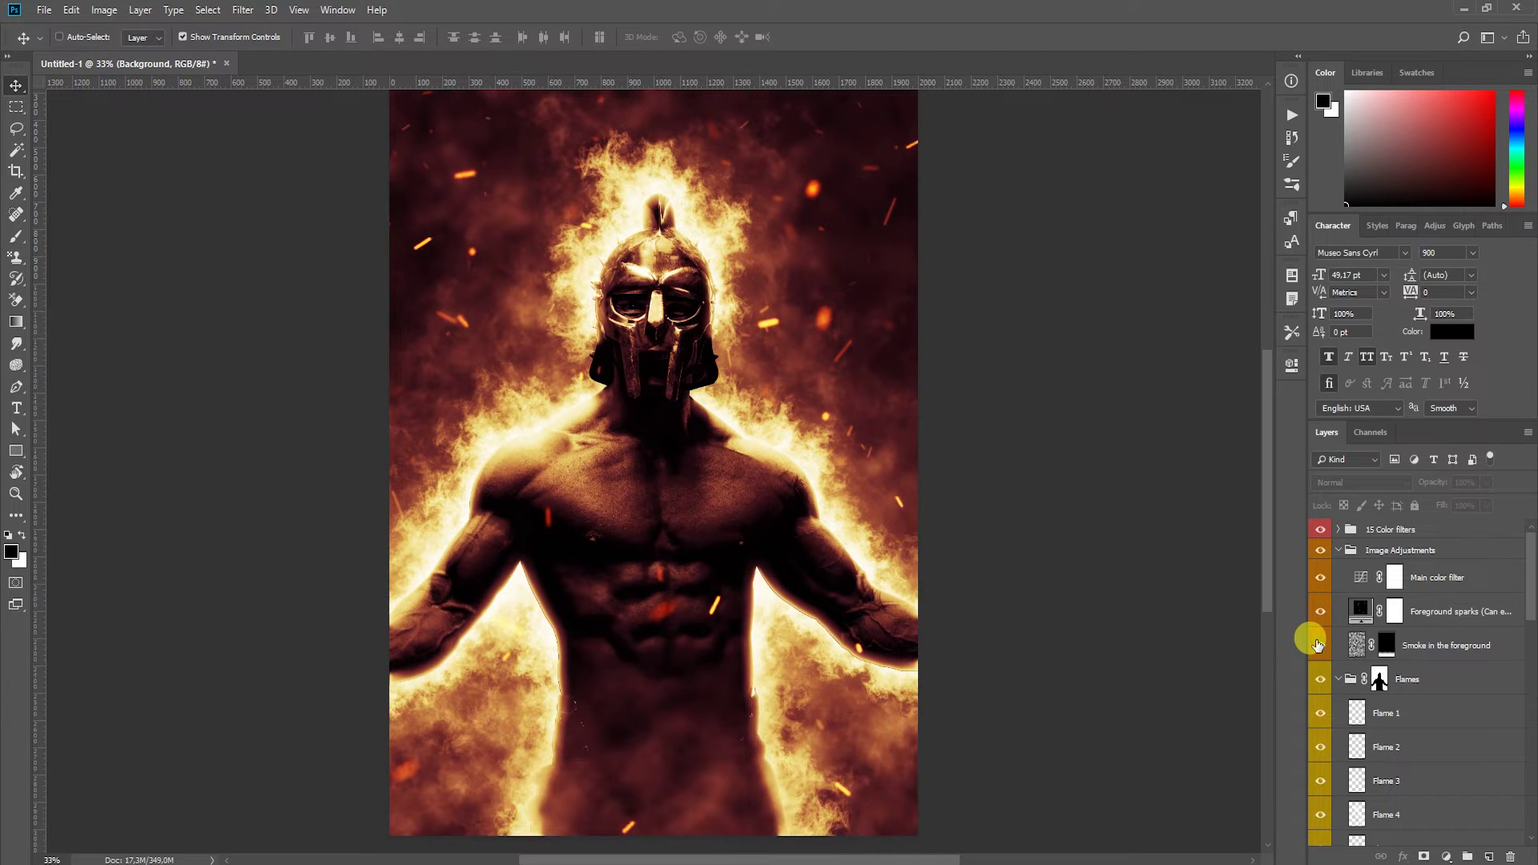
{"action": "left_click", "coordinate": [1321, 613]}
{"action": "left_click", "coordinate": [1344, 613]}
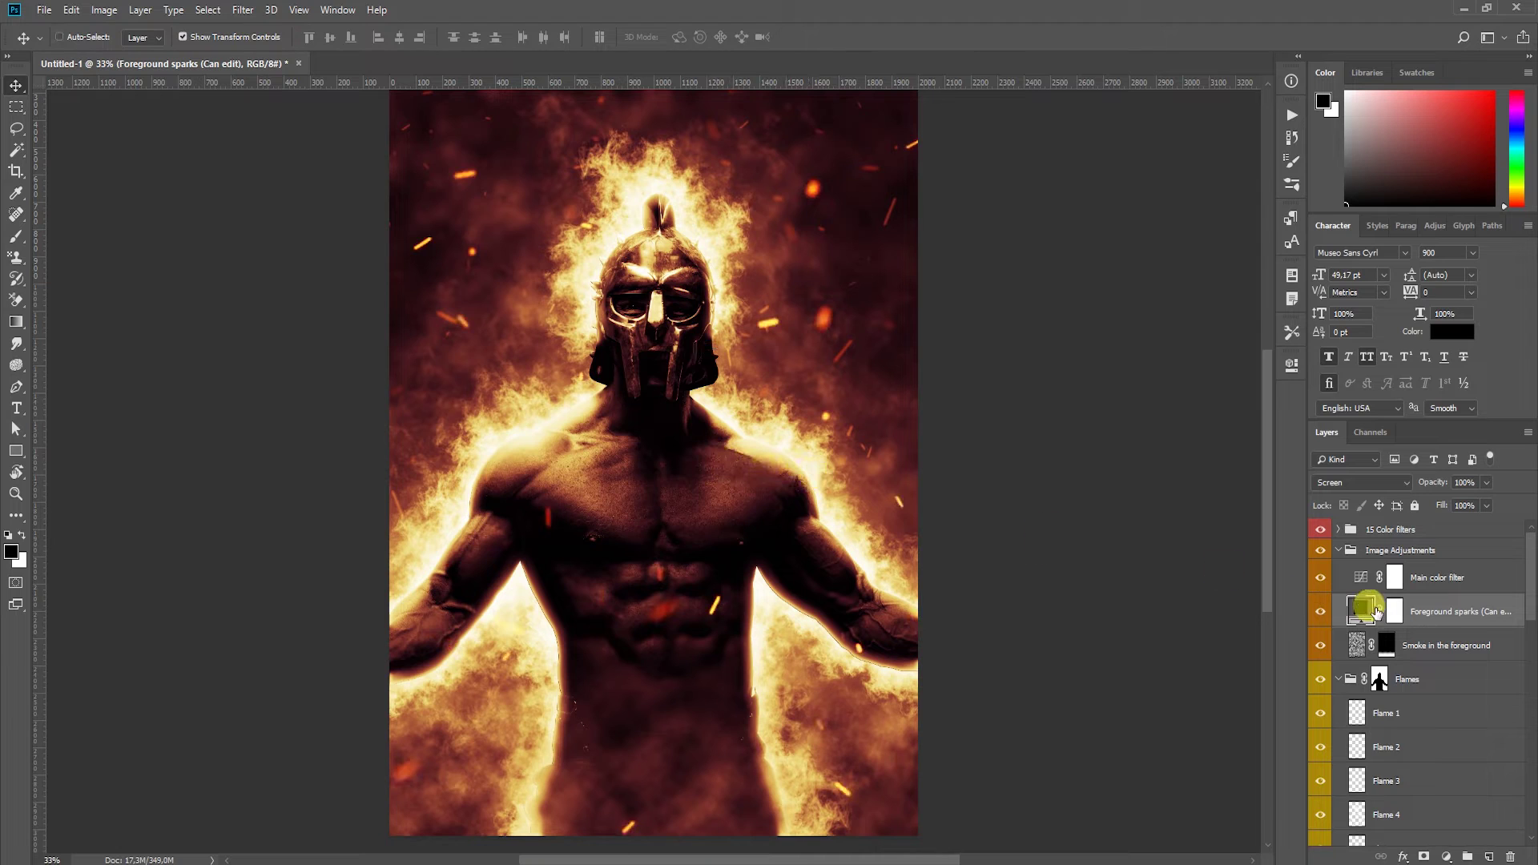
{"action": "left_click", "coordinate": [1378, 680]}
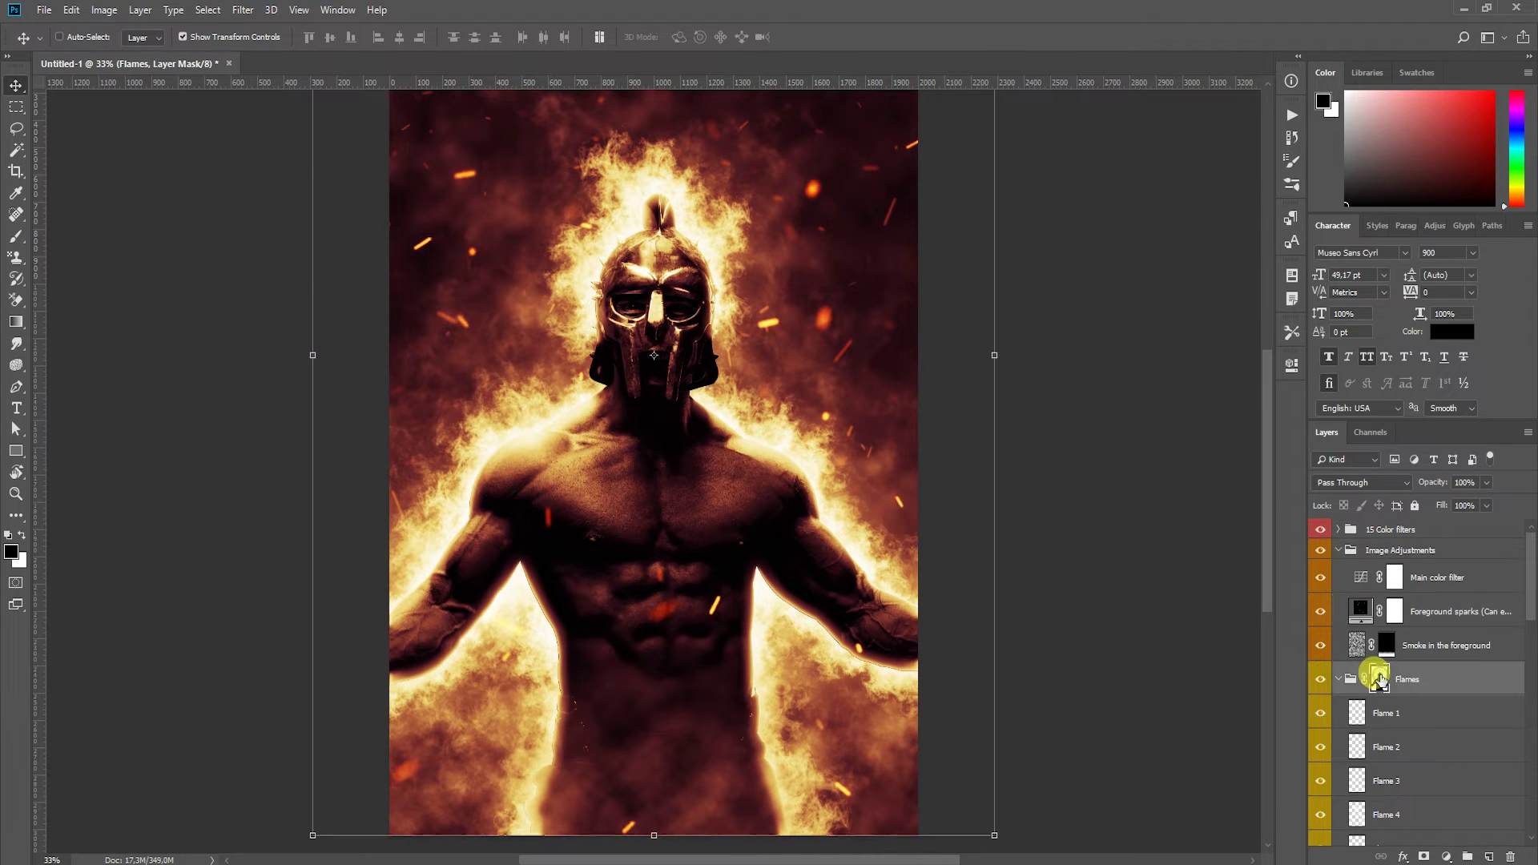
{"action": "left_click", "coordinate": [15, 239]}
Pick the 500 px Brush_fire 03 preset and paint brighter flames around both shoulders.
{"action": "right_click", "coordinate": [615, 483]}
{"action": "left_click", "coordinate": [643, 730]}
{"action": "scroll", "coordinate": [740, 785], "scroll_direction": "down", "scroll_amount": 1}
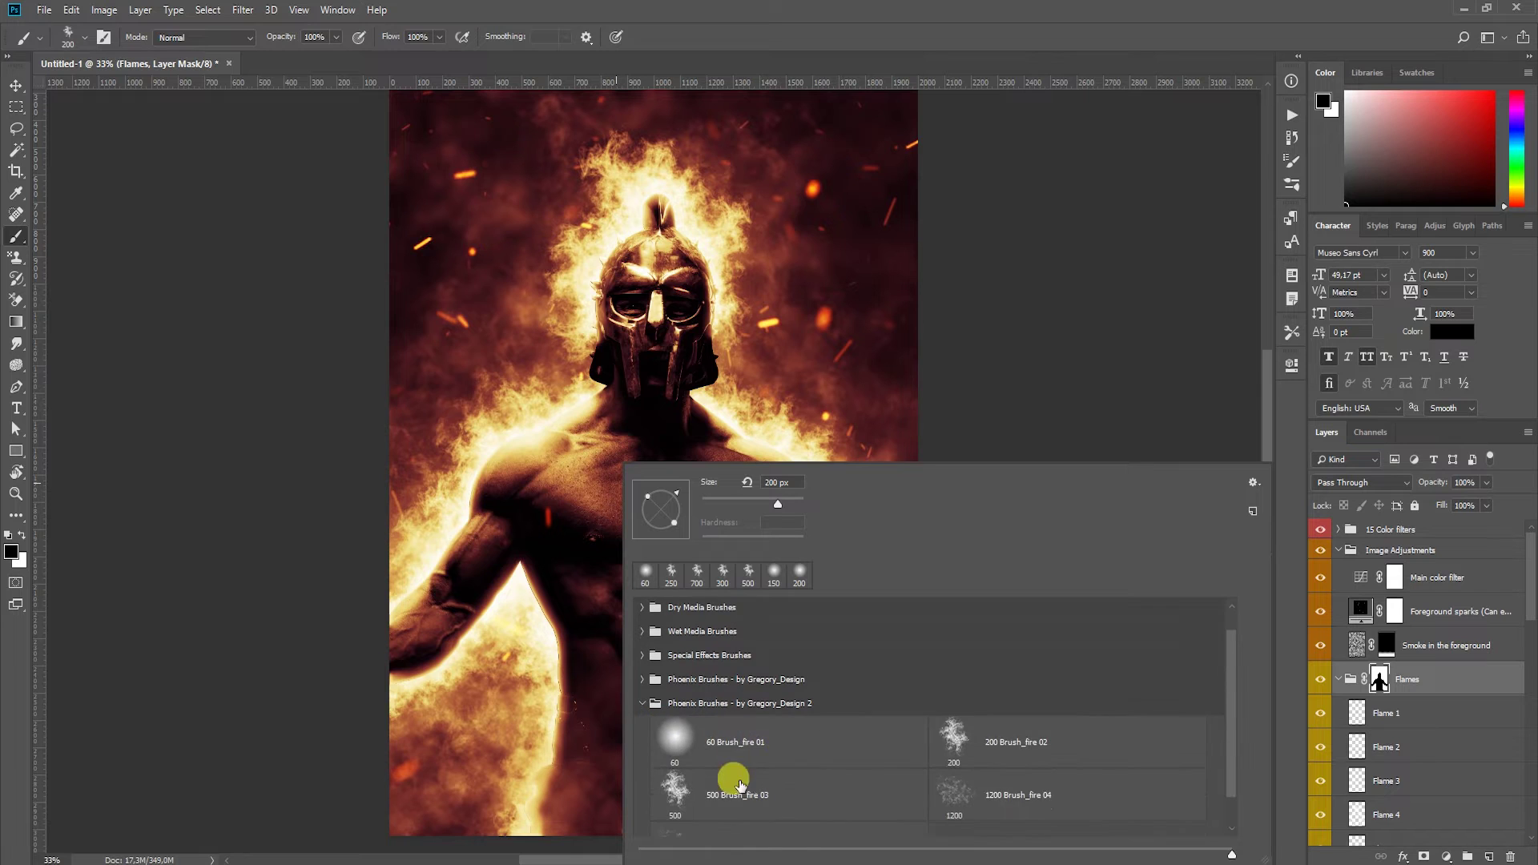
{"action": "double_click", "coordinate": [724, 798]}
{"action": "scroll", "coordinate": [759, 389], "scroll_direction": "up", "scroll_amount": 2}
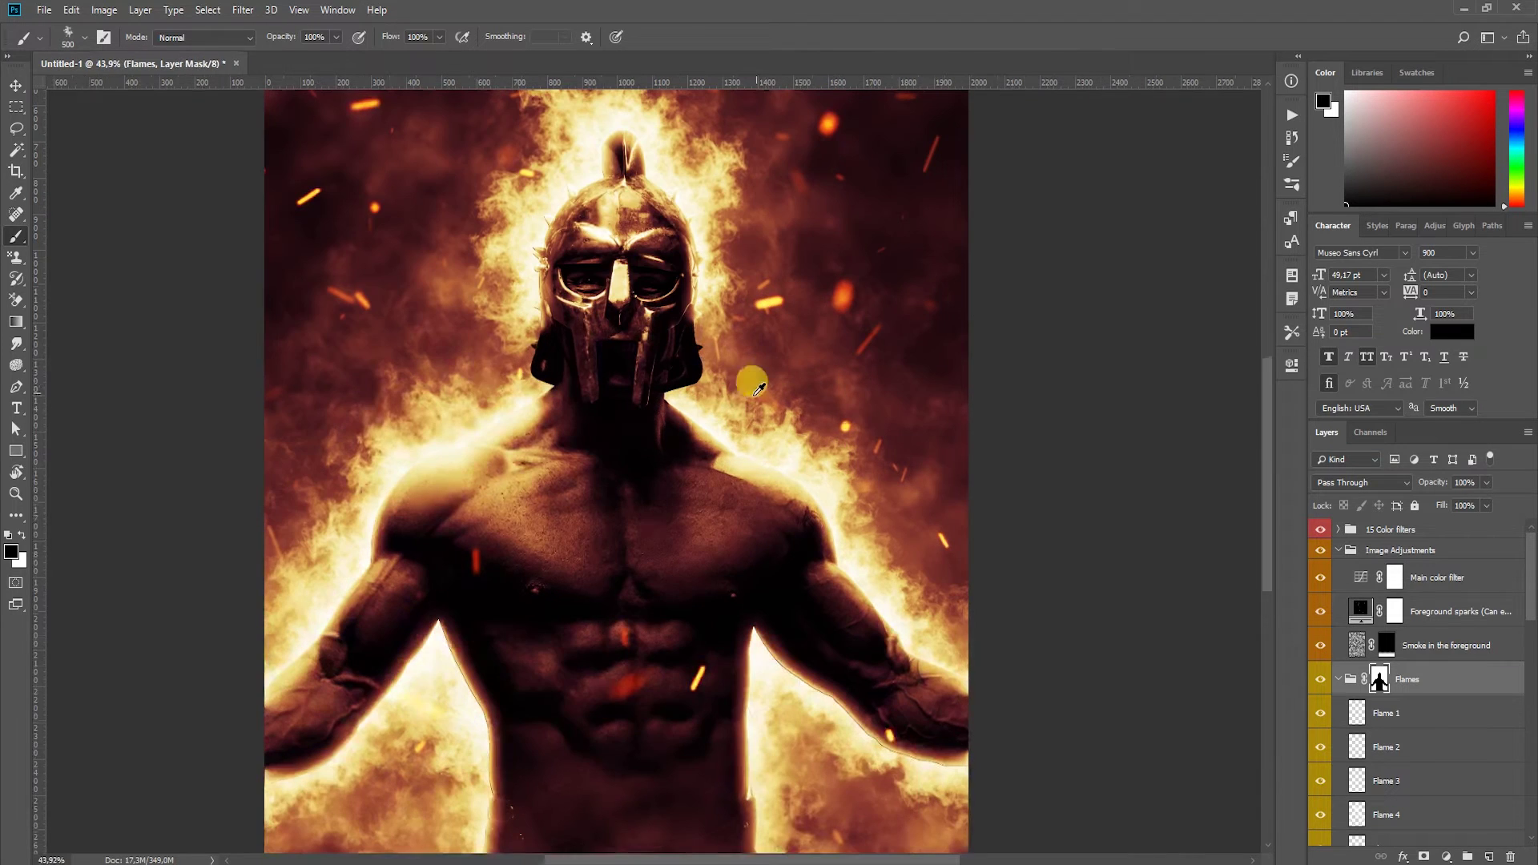
{"action": "left_click_drag", "start_coordinate": [736, 426], "coordinate": [720, 401]}
{"action": "key", "text": "bracketleft"}
{"action": "left_click_drag", "start_coordinate": [525, 432], "coordinate": [415, 434]}
{"action": "left_click", "coordinate": [1378, 679]}
{"action": "left_click", "coordinate": [379, 452]}
{"action": "left_click_drag", "start_coordinate": [450, 426], "coordinate": [442, 436]}
Add flames around the helmet crest, waist and both forearms with a 400–600 px brush.
{"action": "mouse_move", "coordinate": [598, 112]}
{"action": "left_mouse_down"}
{"action": "mouse_move", "coordinate": [552, 156]}
{"action": "mouse_move", "coordinate": [617, 152]}
{"action": "mouse_move", "coordinate": [651, 172]}
{"action": "mouse_move", "coordinate": [529, 178]}
{"action": "left_mouse_up"}
{"action": "left_click_drag", "start_coordinate": [653, 173], "coordinate": [677, 249]}
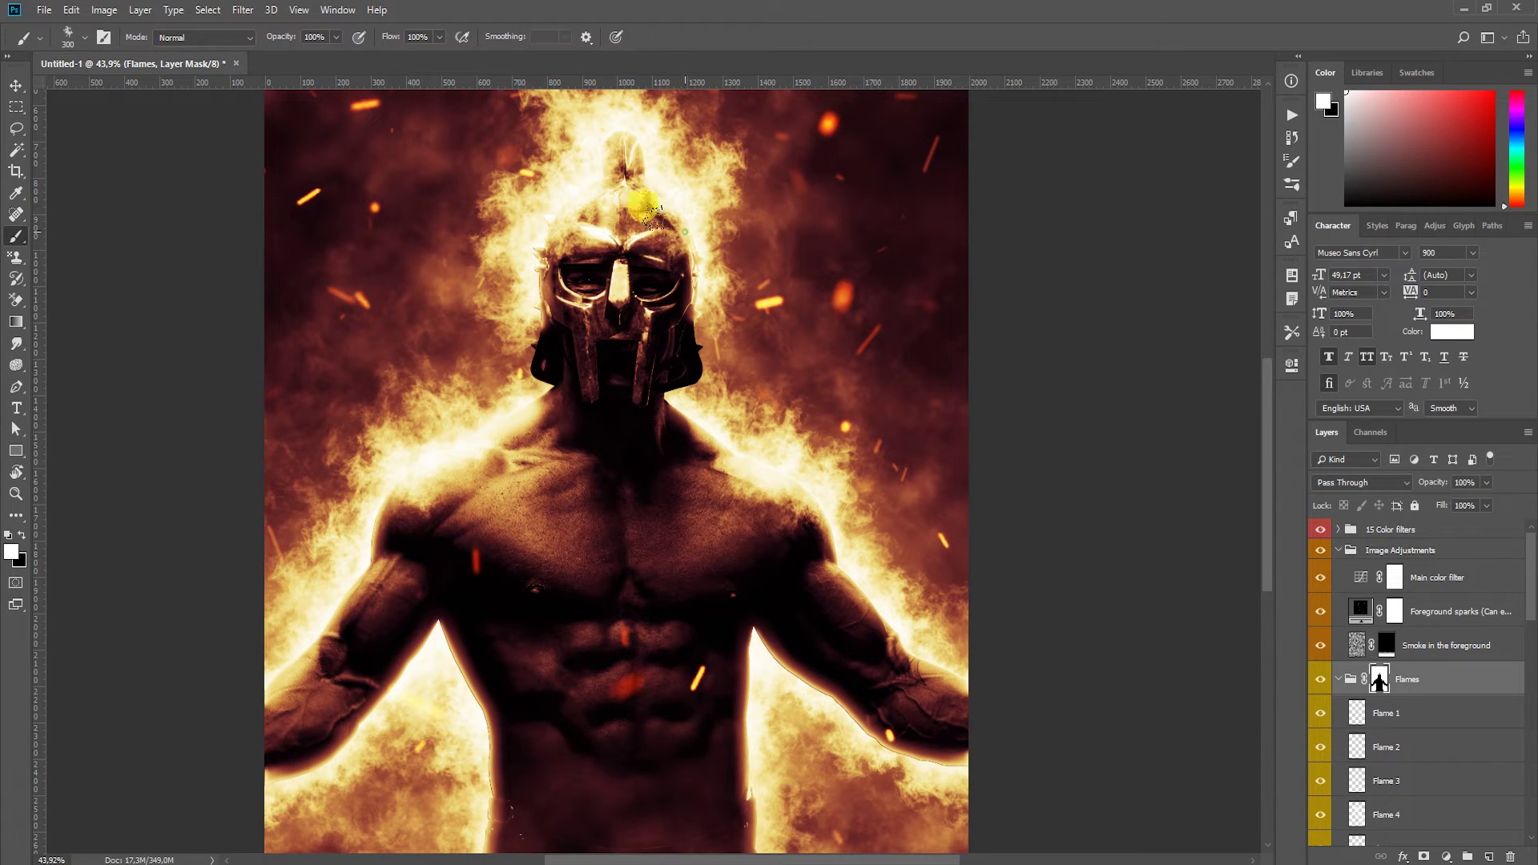
{"action": "scroll", "coordinate": [825, 480], "scroll_direction": "down", "scroll_amount": 3}
{"action": "key", "text": "bracketright"}
{"action": "mouse_move", "coordinate": [709, 669]}
{"action": "left_mouse_down"}
{"action": "mouse_move", "coordinate": [703, 629]}
{"action": "mouse_move", "coordinate": [721, 652]}
{"action": "left_mouse_up"}
{"action": "key", "text": "bracketright"}
{"action": "key", "text": "bracketright"}
{"action": "left_click_drag", "start_coordinate": [387, 653], "coordinate": [397, 597]}
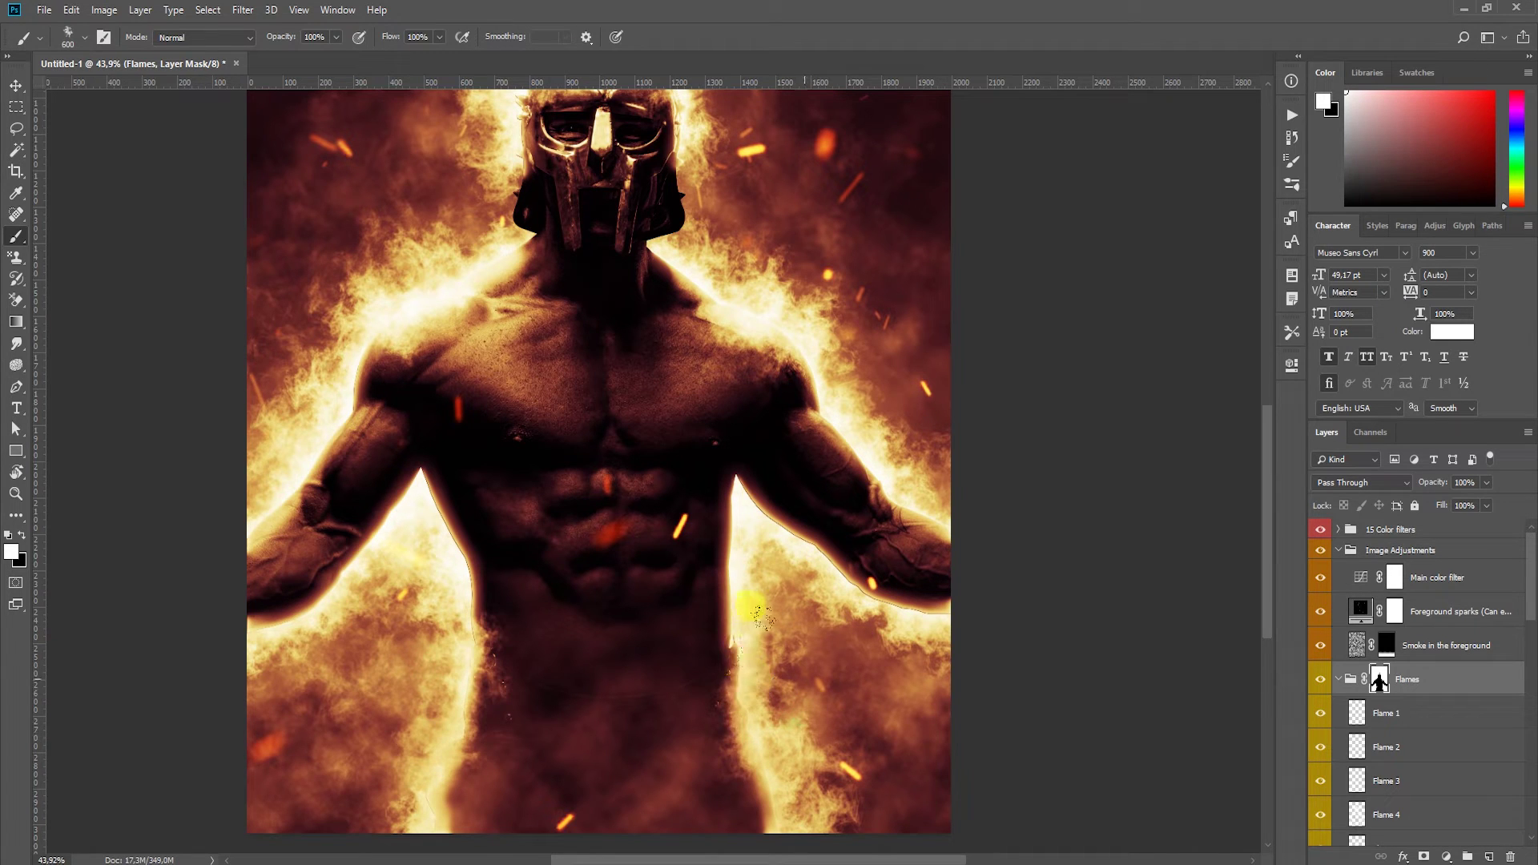
{"action": "mouse_move", "coordinate": [865, 517]}
{"action": "left_mouse_down"}
{"action": "mouse_move", "coordinate": [834, 549]}
{"action": "mouse_move", "coordinate": [929, 597]}
{"action": "left_mouse_up"}
{"action": "mouse_move", "coordinate": [233, 584]}
{"action": "left_mouse_down"}
{"action": "mouse_move", "coordinate": [247, 561]}
{"action": "mouse_move", "coordinate": [320, 593]}
{"action": "left_mouse_up"}
{"action": "left_click", "coordinate": [1338, 679]}
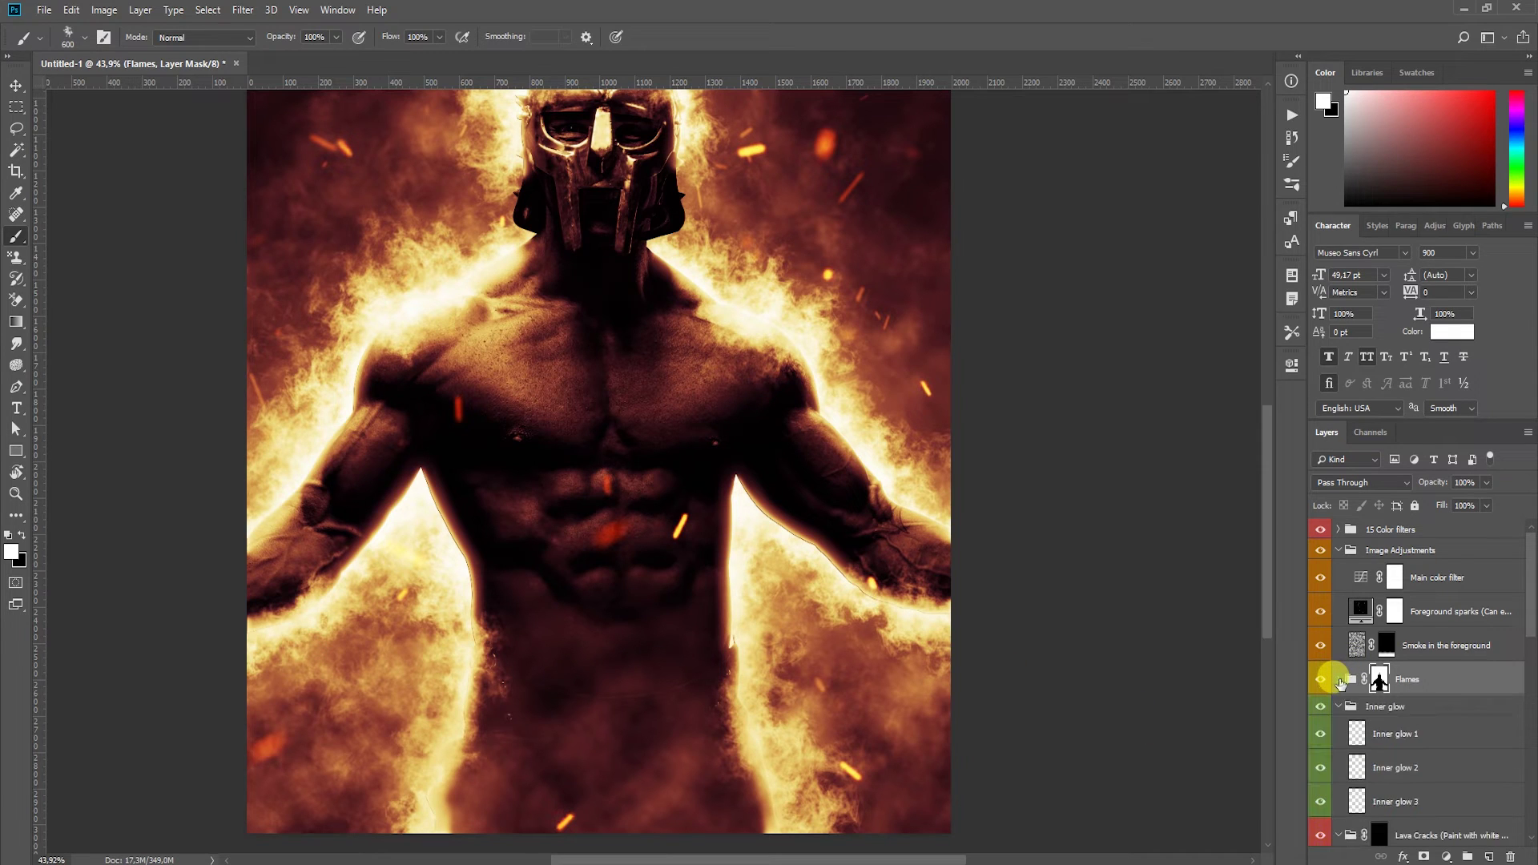
Target the Lava Cracks group mask and choose a 60 px soft round brush.
{"action": "scroll", "coordinate": [1326, 673], "scroll_direction": "down", "scroll_amount": 1}
{"action": "scroll", "coordinate": [1391, 724], "scroll_direction": "down", "scroll_amount": 2}
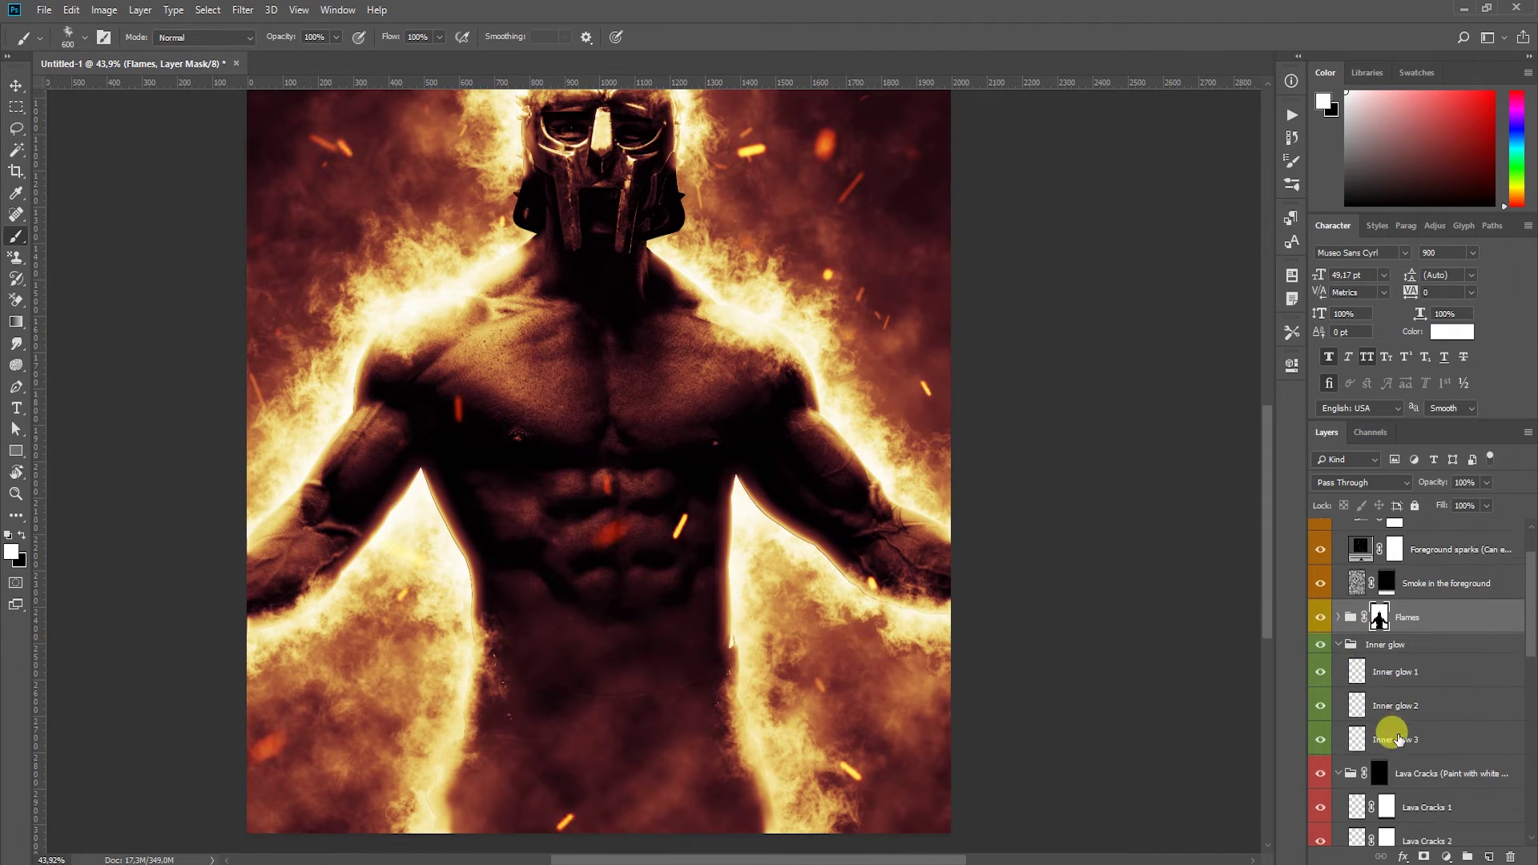
{"action": "left_click", "coordinate": [1377, 712]}
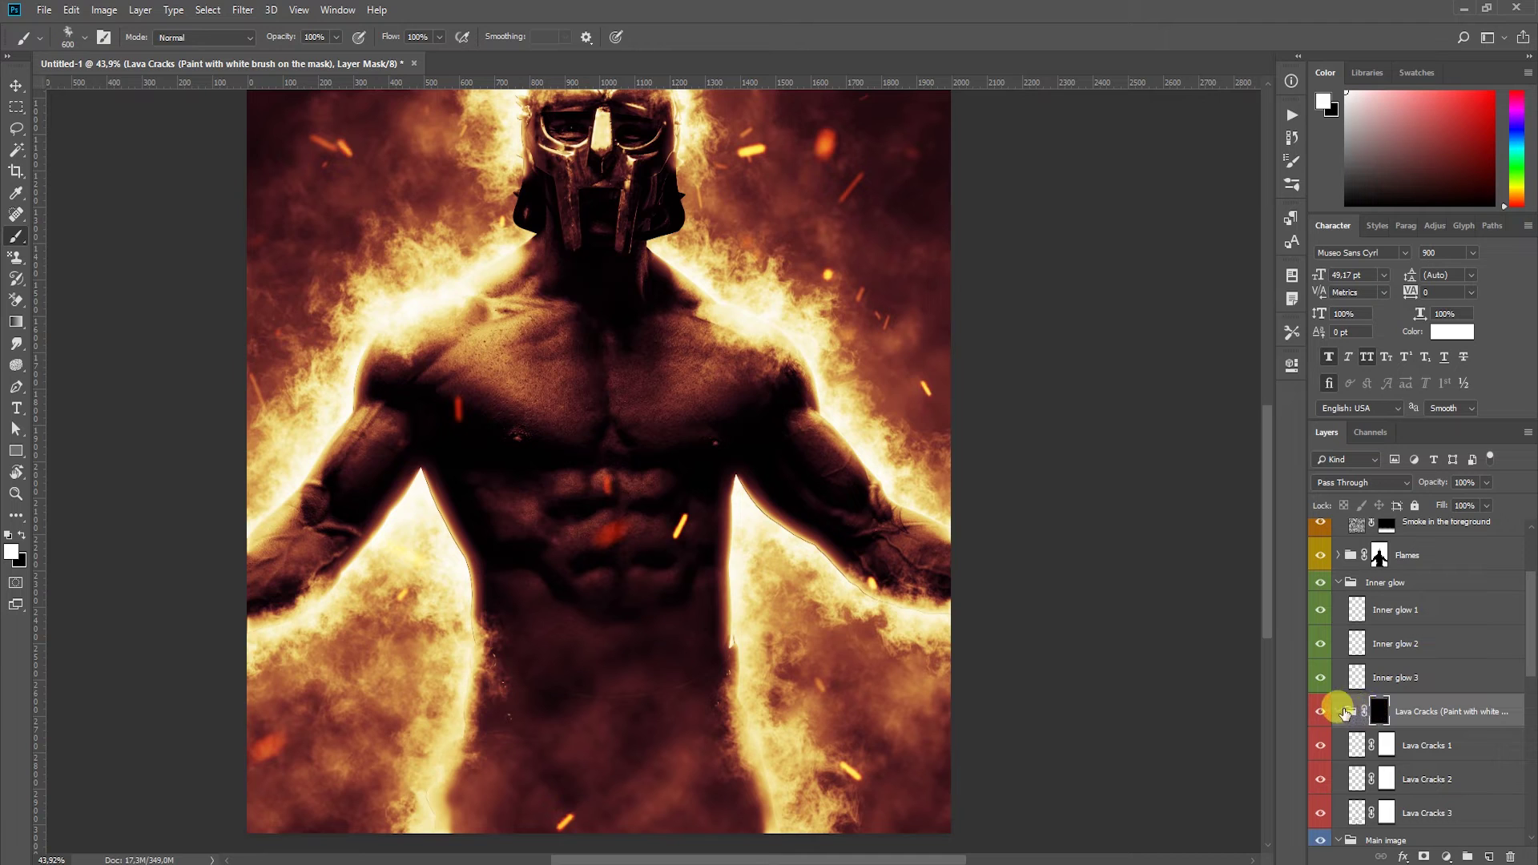
{"action": "left_click", "coordinate": [1378, 713], "text": "shift"}
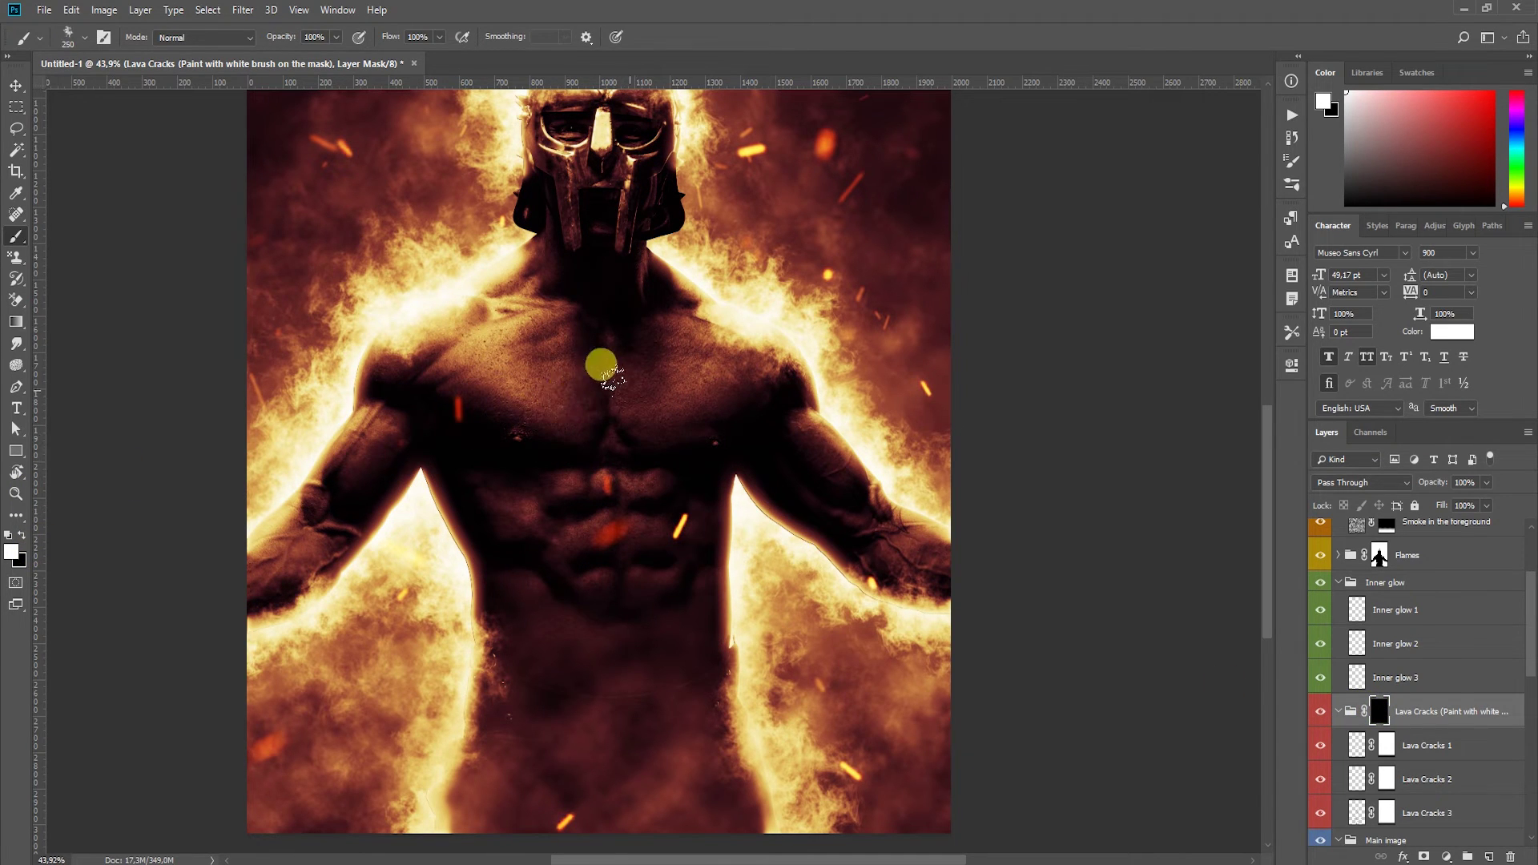
{"action": "right_click", "coordinate": [611, 365]}
{"action": "left_click", "coordinate": [711, 615]}
{"action": "left_click", "coordinate": [716, 152]}
{"action": "scroll", "coordinate": [645, 349], "scroll_direction": "up", "scroll_amount": 3}
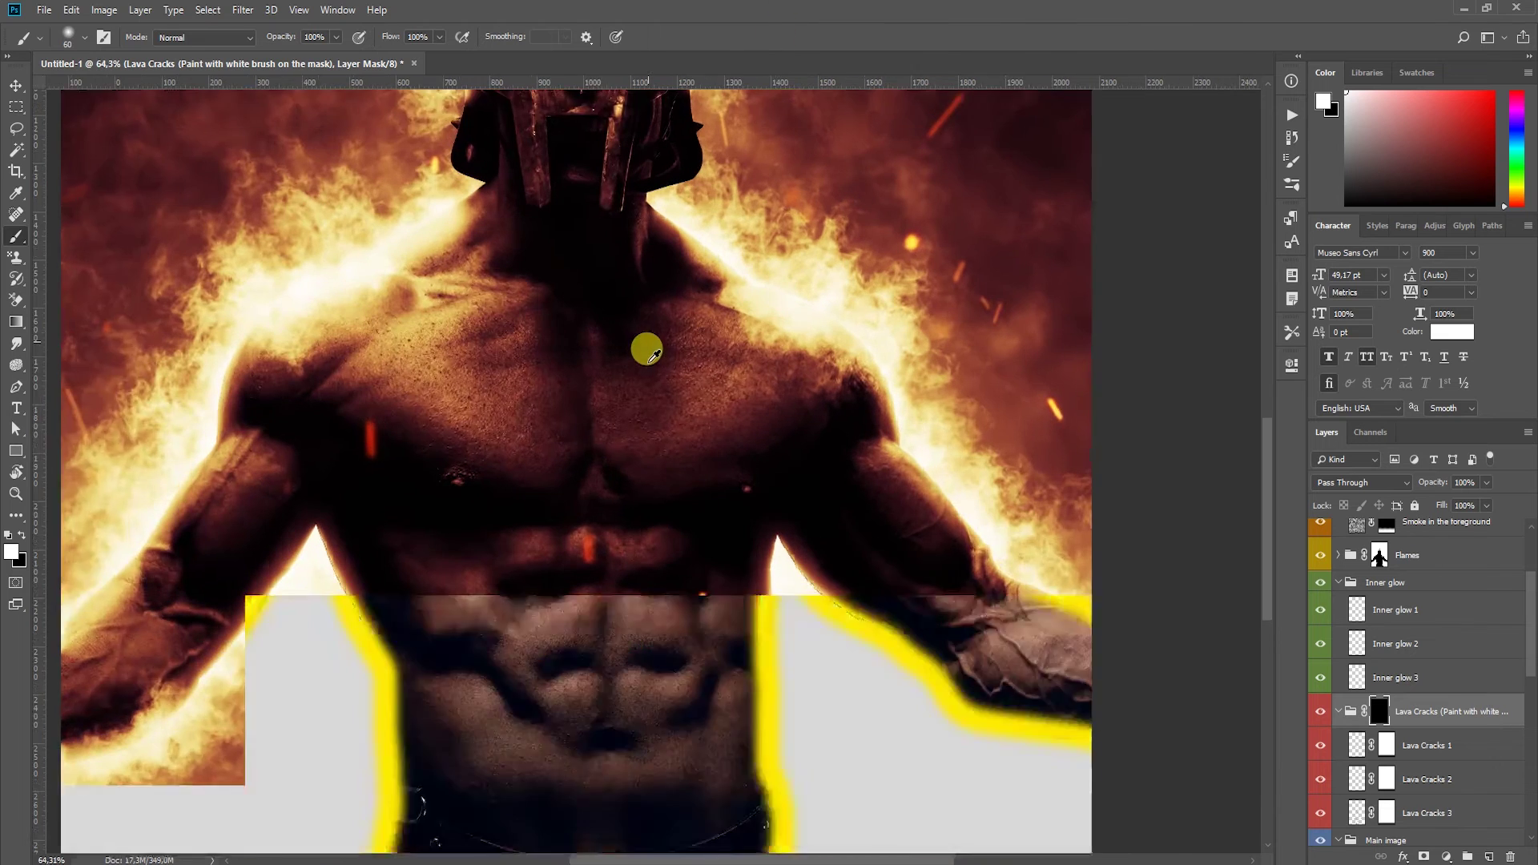
Paint lava cracks across both sides of the chest and along the left forearm.
{"action": "mouse_move", "coordinate": [645, 351]}
{"action": "left_mouse_down"}
{"action": "mouse_move", "coordinate": [626, 388]}
{"action": "mouse_move", "coordinate": [691, 351]}
{"action": "mouse_move", "coordinate": [707, 319]}
{"action": "mouse_move", "coordinate": [654, 491]}
{"action": "left_mouse_up"}
{"action": "mouse_move", "coordinate": [299, 313]}
{"action": "left_mouse_down"}
{"action": "mouse_move", "coordinate": [431, 398]}
{"action": "mouse_move", "coordinate": [480, 326]}
{"action": "mouse_move", "coordinate": [456, 447]}
{"action": "mouse_move", "coordinate": [367, 419]}
{"action": "mouse_move", "coordinate": [211, 329]}
{"action": "mouse_move", "coordinate": [476, 160]}
{"action": "left_mouse_up"}
{"action": "mouse_move", "coordinate": [291, 405]}
{"action": "left_mouse_down"}
{"action": "mouse_move", "coordinate": [232, 424]}
{"action": "mouse_move", "coordinate": [214, 549]}
{"action": "mouse_move", "coordinate": [194, 556]}
{"action": "left_mouse_up"}
{"action": "scroll", "coordinate": [240, 553], "scroll_direction": "up", "scroll_amount": 3}
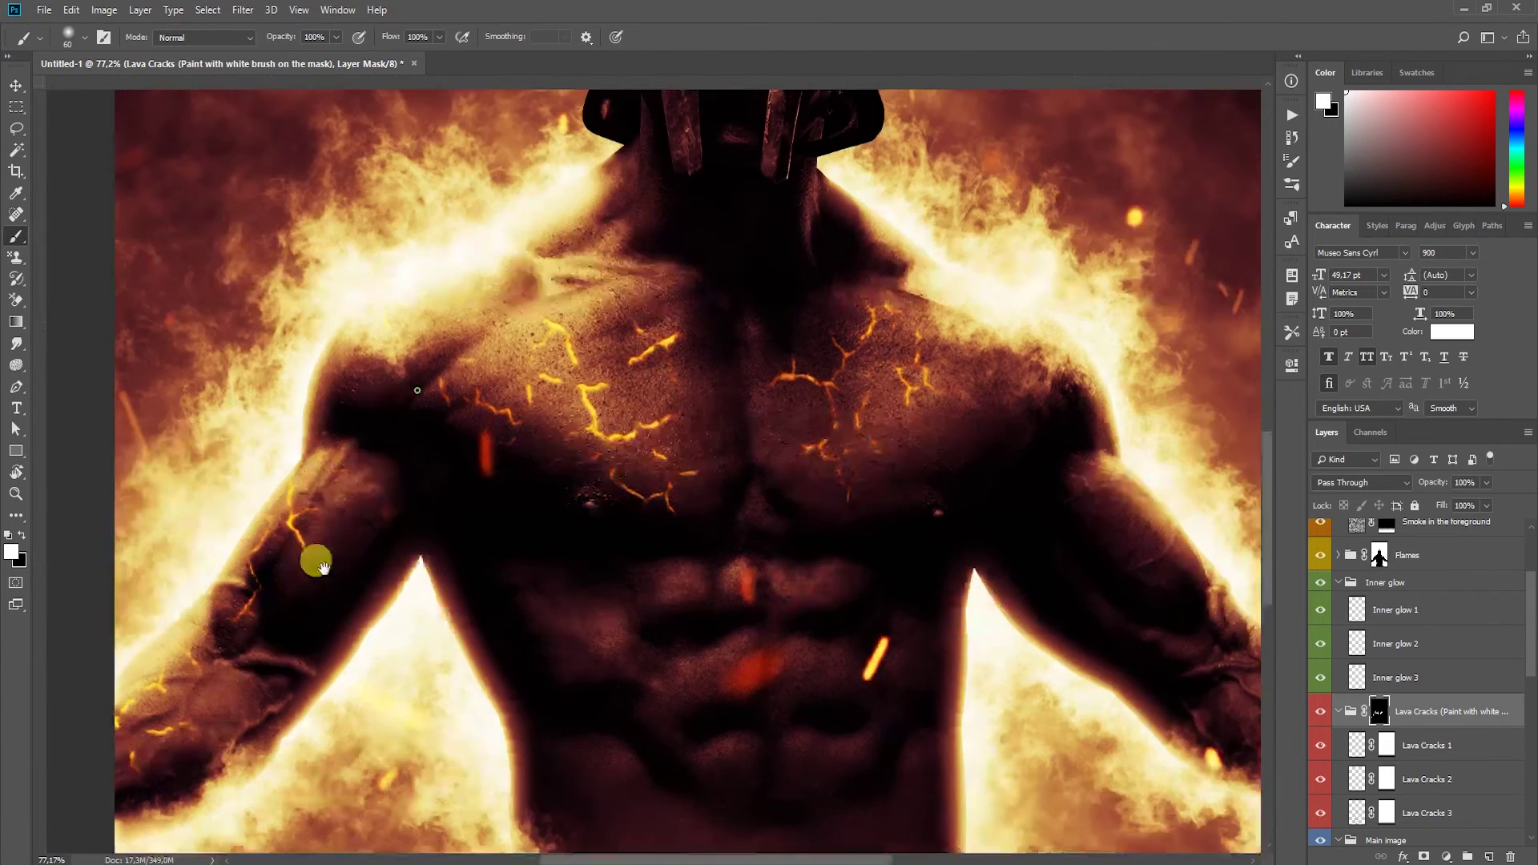
{"action": "scroll", "coordinate": [433, 344], "scroll_direction": "up", "scroll_amount": 2}
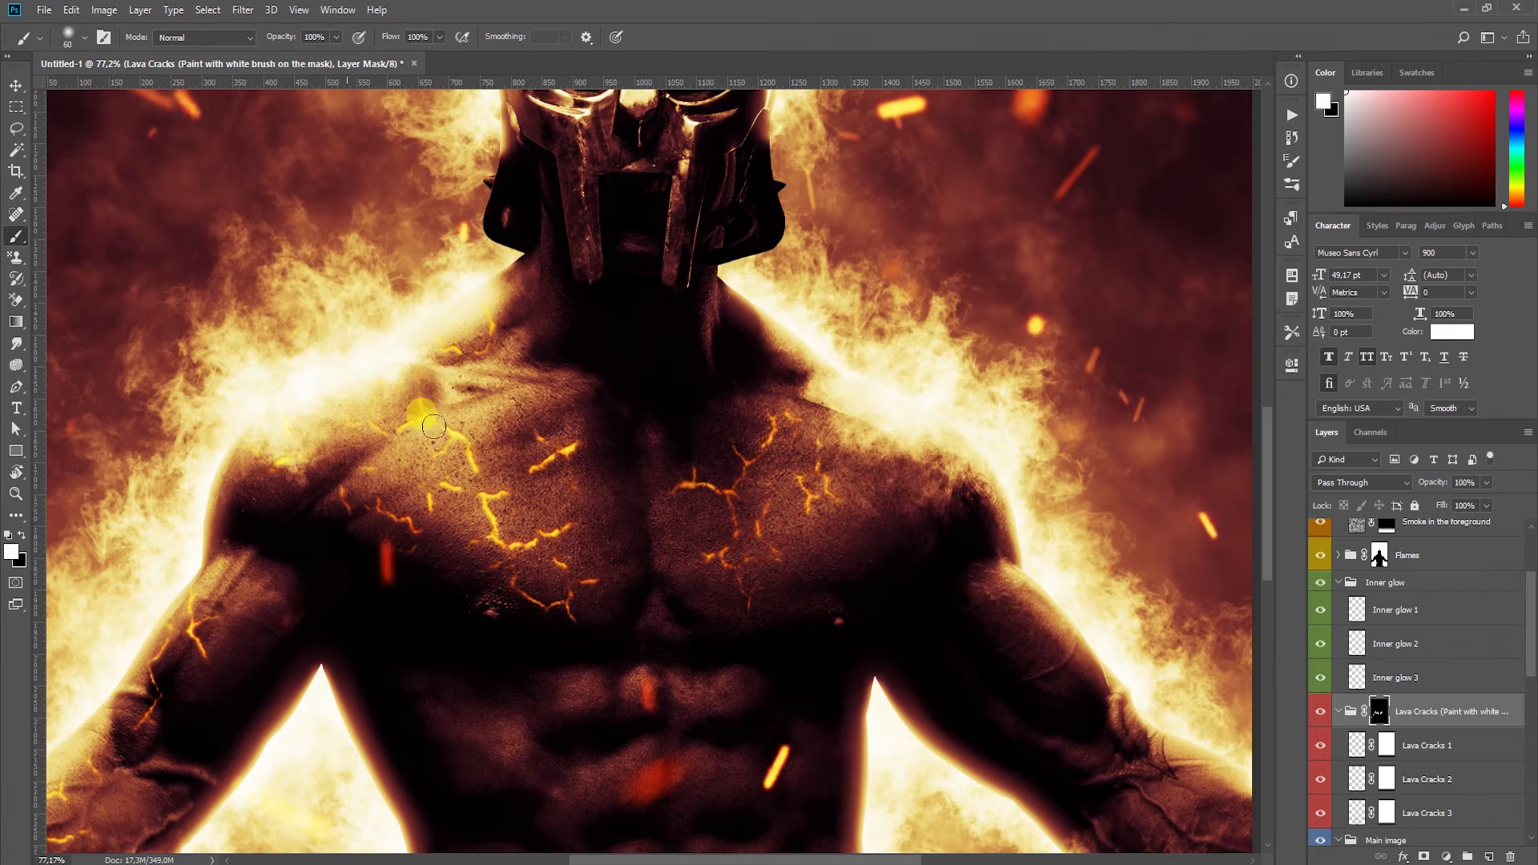
{"action": "scroll", "coordinate": [748, 371], "scroll_direction": "down", "scroll_amount": 3}
{"action": "scroll", "coordinate": [748, 371], "scroll_direction": "right", "scroll_amount": 3}
Paint lava cracks over the right shoulder and down the right upper arm.
{"action": "mouse_move", "coordinate": [748, 377]}
{"action": "left_mouse_down"}
{"action": "mouse_move", "coordinate": [837, 481]}
{"action": "mouse_move", "coordinate": [791, 383]}
{"action": "mouse_move", "coordinate": [927, 590]}
{"action": "mouse_move", "coordinate": [1018, 641]}
{"action": "left_mouse_up"}
{"action": "left_click_drag", "start_coordinate": [732, 516], "coordinate": [851, 550]}
{"action": "left_click_drag", "start_coordinate": [562, 555], "coordinate": [661, 418]}
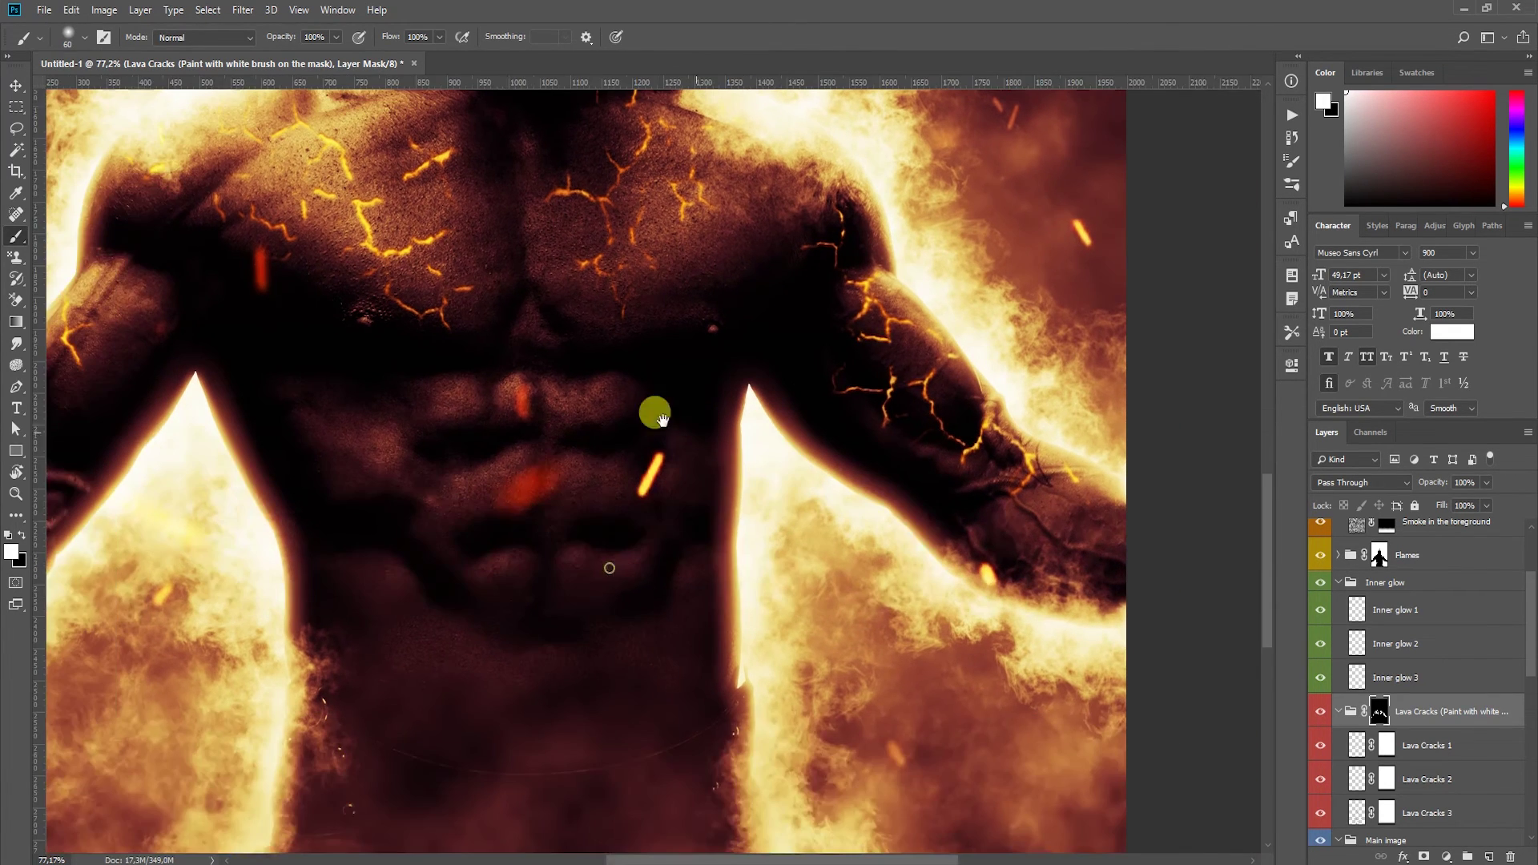
{"action": "left_click_drag", "start_coordinate": [608, 224], "coordinate": [557, 282]}
{"action": "left_click_drag", "start_coordinate": [612, 162], "coordinate": [423, 269]}
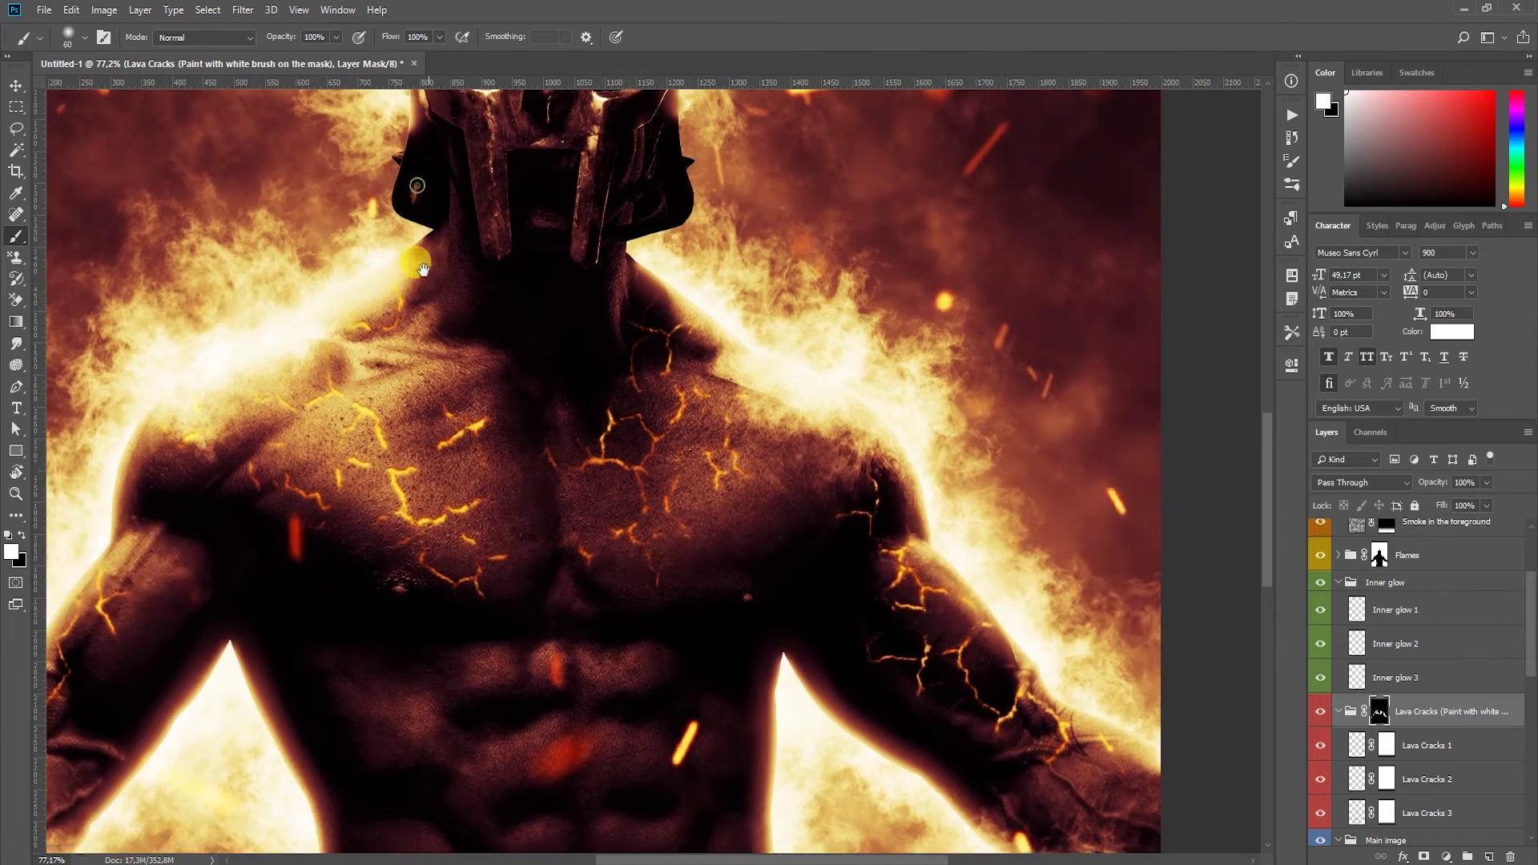
{"action": "scroll", "coordinate": [641, 461], "scroll_direction": "down", "scroll_amount": 1}
{"action": "scroll", "coordinate": [653, 453], "scroll_direction": "down", "scroll_amount": 1}
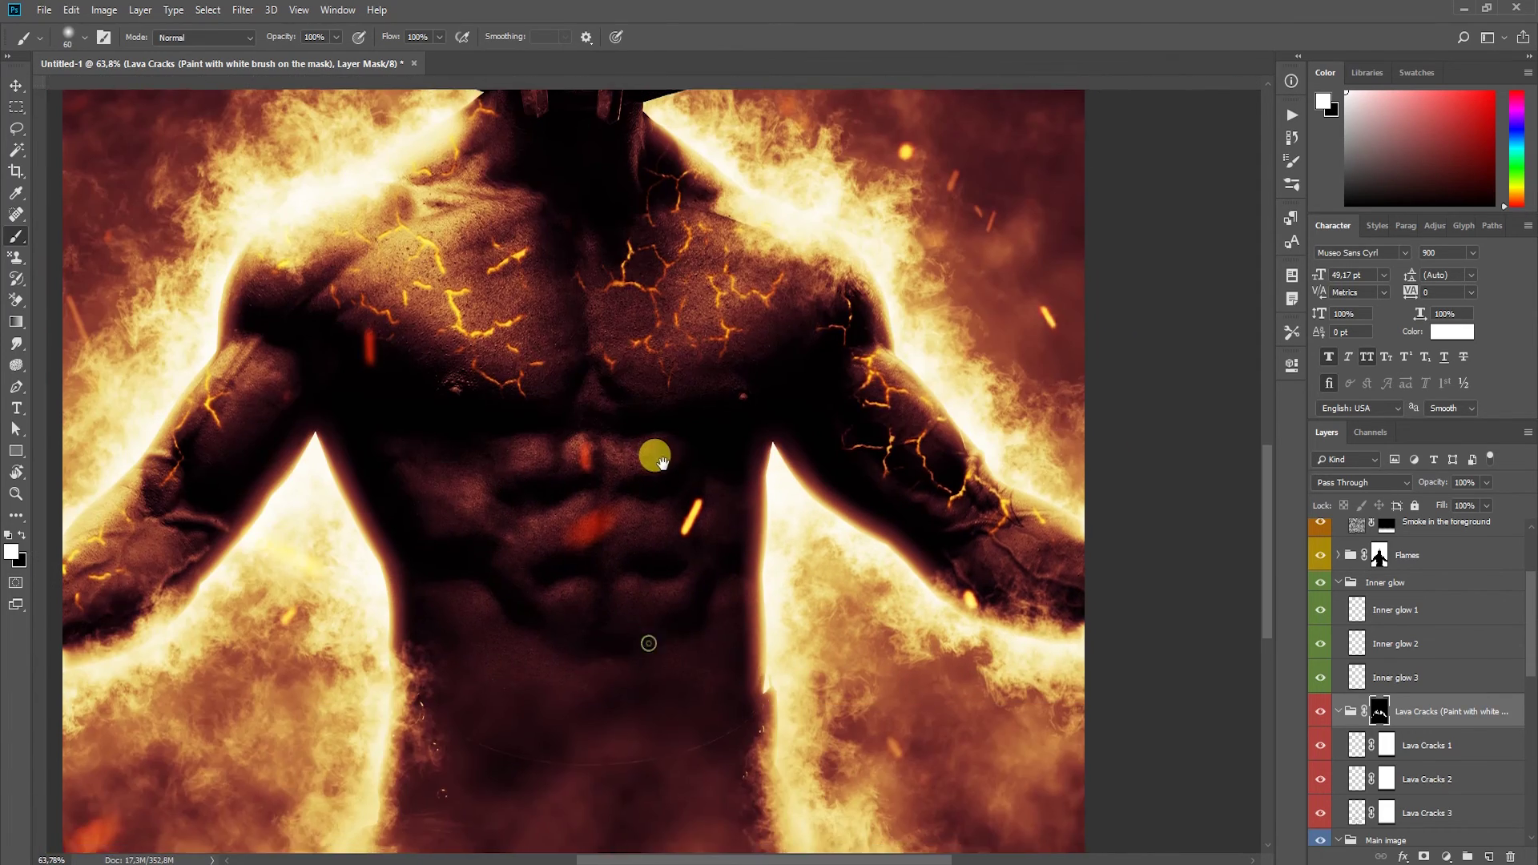
{"action": "scroll", "coordinate": [673, 473], "scroll_direction": "down", "scroll_amount": 1}
{"action": "scroll", "coordinate": [633, 472], "scroll_direction": "up", "scroll_amount": 3}
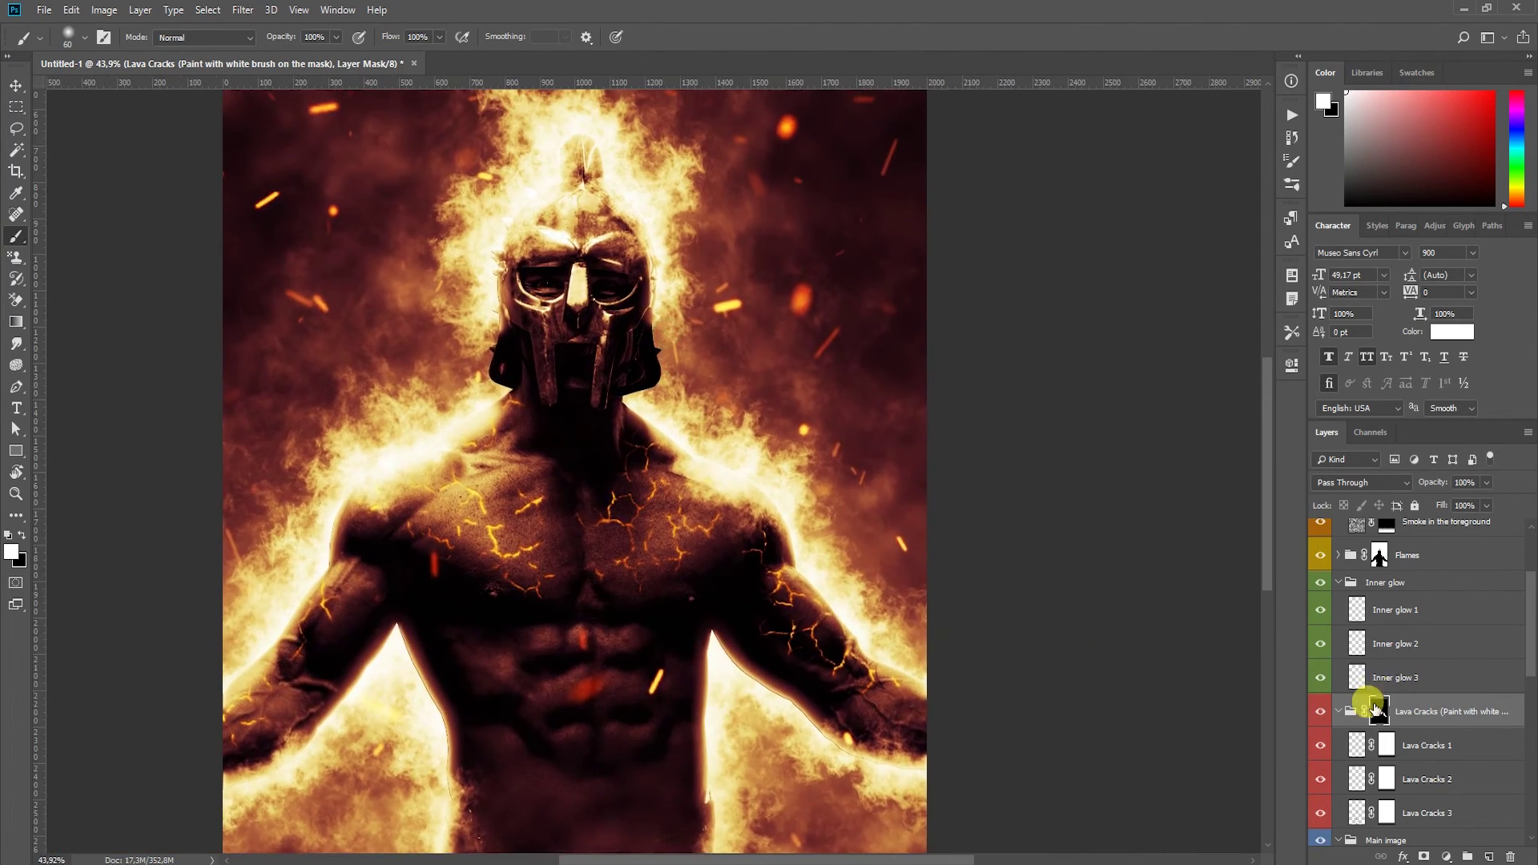
{"action": "scroll", "coordinate": [1382, 705], "scroll_direction": "down", "scroll_amount": 2}
{"action": "scroll", "coordinate": [1390, 721], "scroll_direction": "down", "scroll_amount": 3}
{"action": "scroll", "coordinate": [1362, 641], "scroll_direction": "down", "scroll_amount": 2}
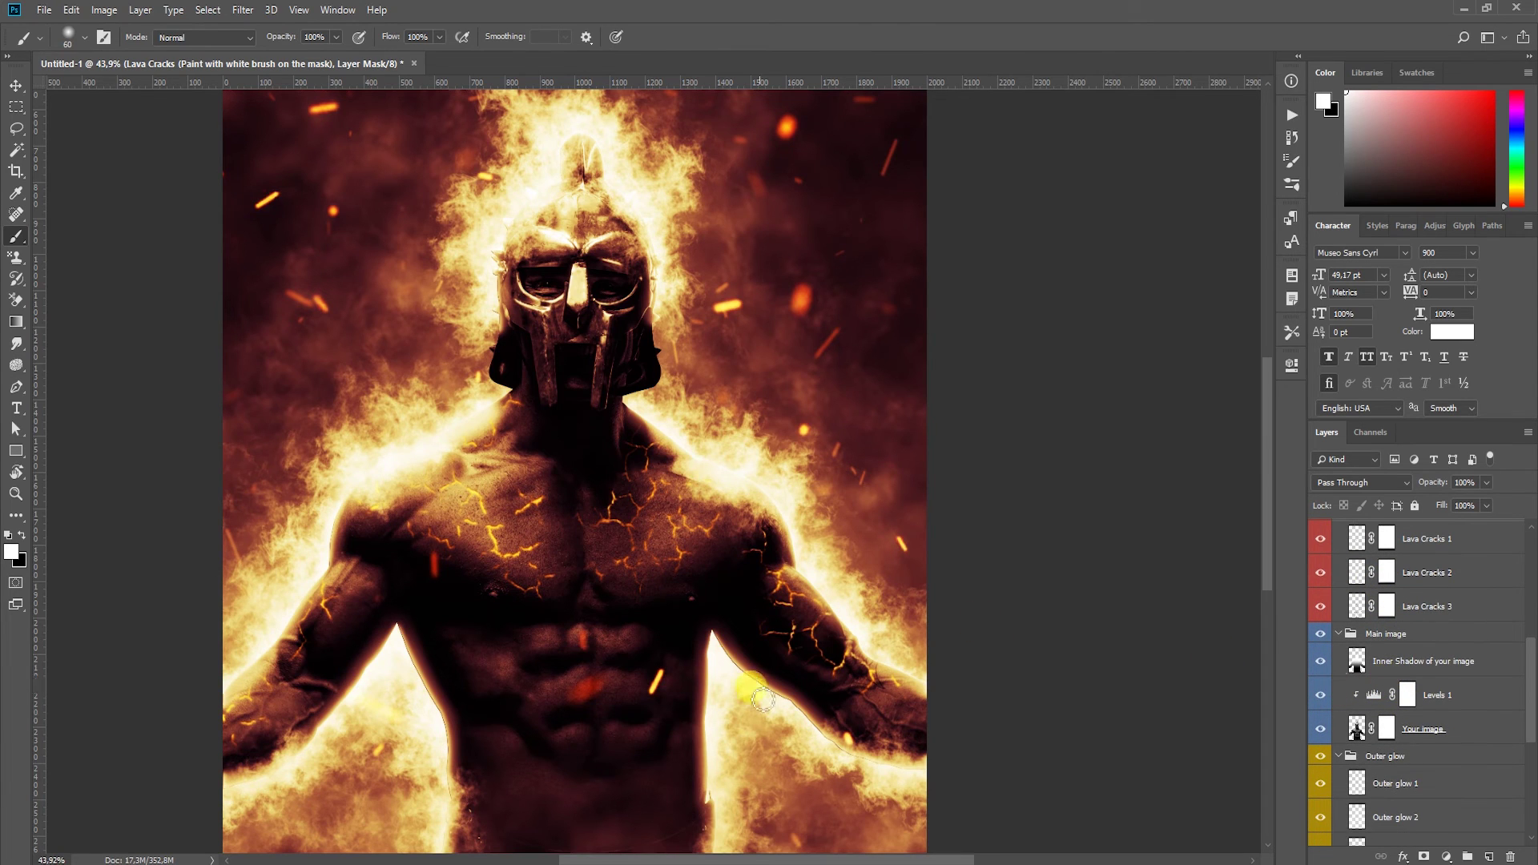
Set the Background Sparks layer to 30% opacity and check Smoke in the background at 20%.
{"action": "left_click_drag", "start_coordinate": [738, 726], "coordinate": [760, 575]}
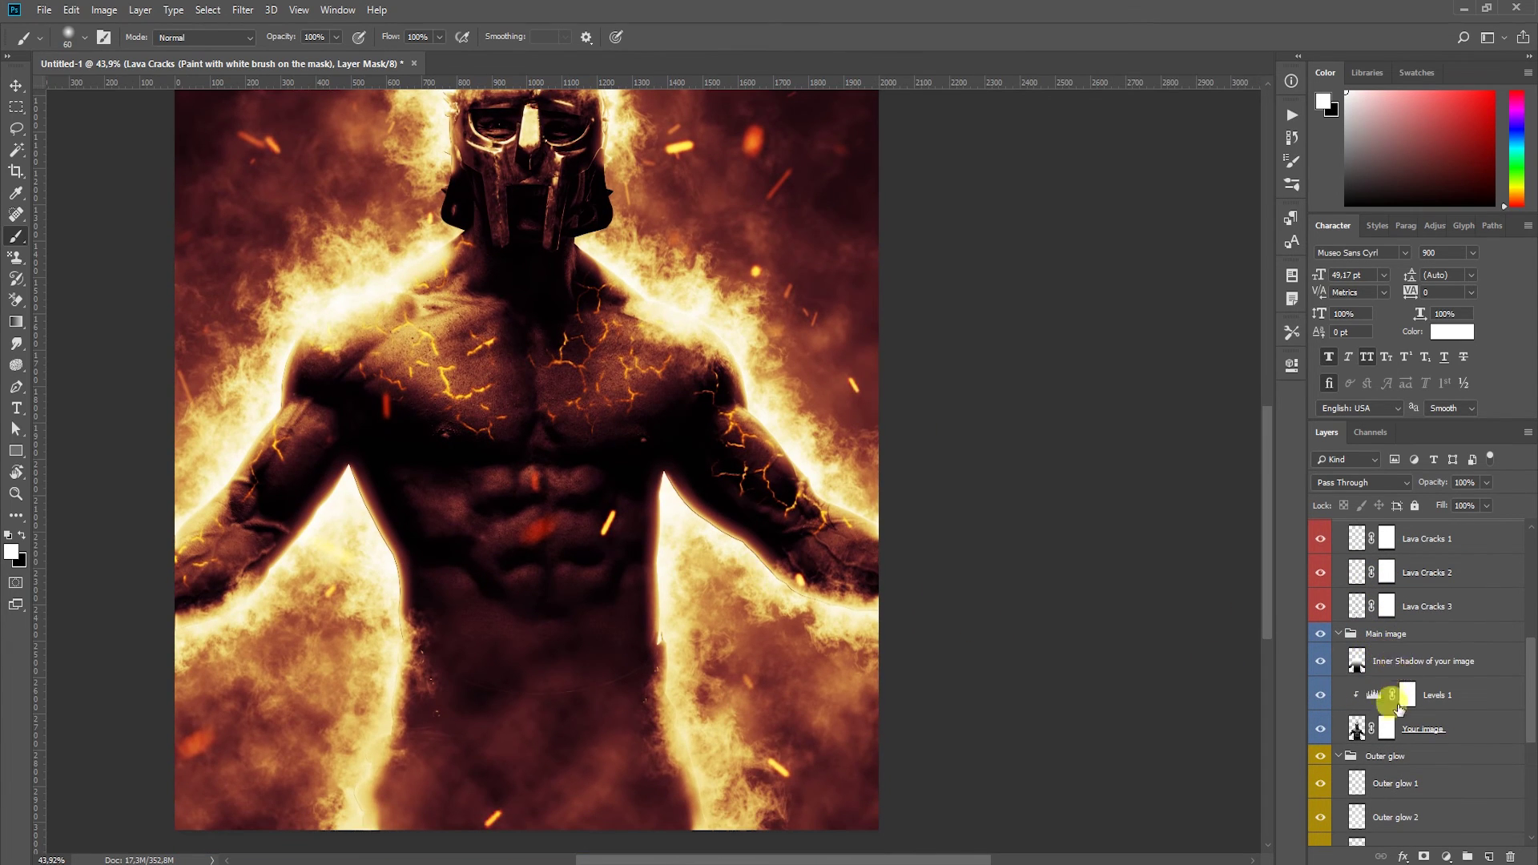
{"action": "scroll", "coordinate": [1396, 705], "scroll_direction": "down", "scroll_amount": 2}
{"action": "scroll", "coordinate": [1392, 705], "scroll_direction": "down", "scroll_amount": 1}
{"action": "scroll", "coordinate": [1394, 706], "scroll_direction": "down", "scroll_amount": 2}
{"action": "scroll", "coordinate": [1394, 729], "scroll_direction": "down", "scroll_amount": 1}
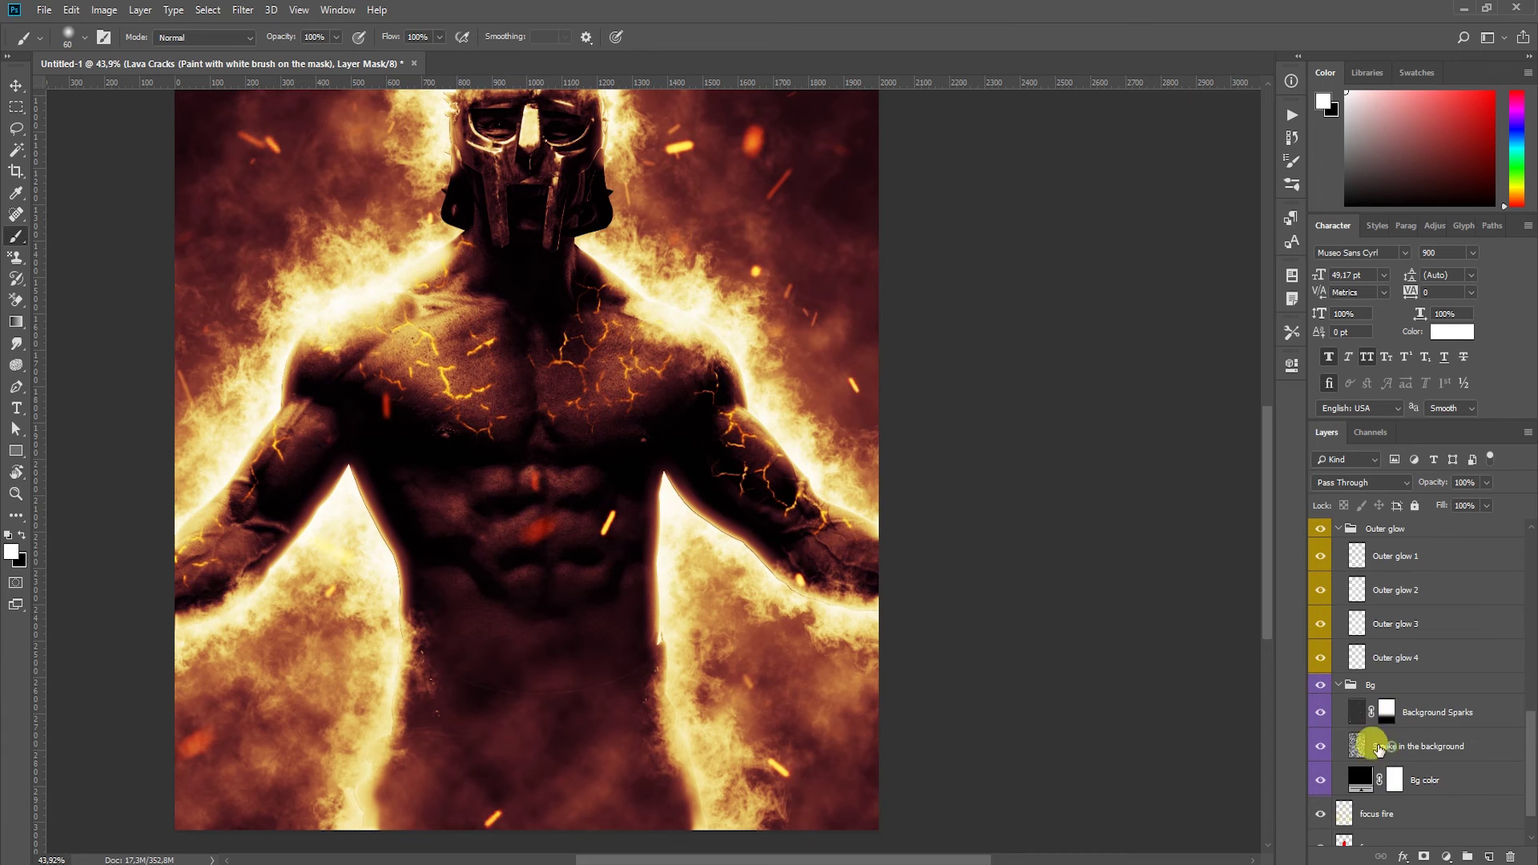
{"action": "left_click", "coordinate": [1393, 752]}
{"action": "scroll", "coordinate": [1394, 721], "scroll_direction": "up", "scroll_amount": 1}
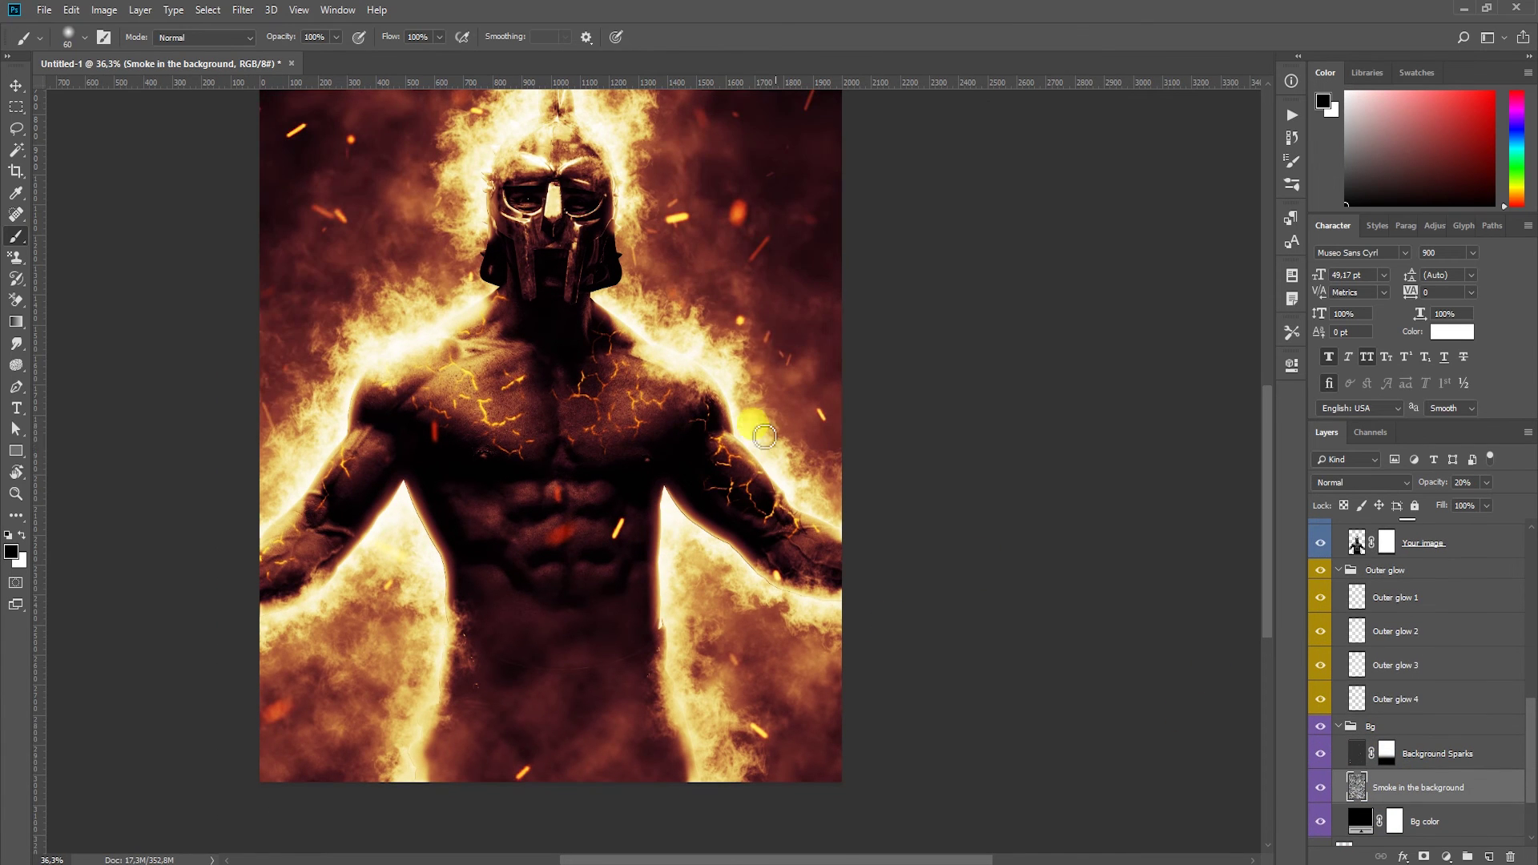
{"action": "scroll", "coordinate": [757, 429], "scroll_direction": "up", "scroll_amount": 2}
{"action": "left_click", "coordinate": [1426, 749]}
{"action": "left_click_drag", "start_coordinate": [1482, 505], "coordinate": [1484, 509]}
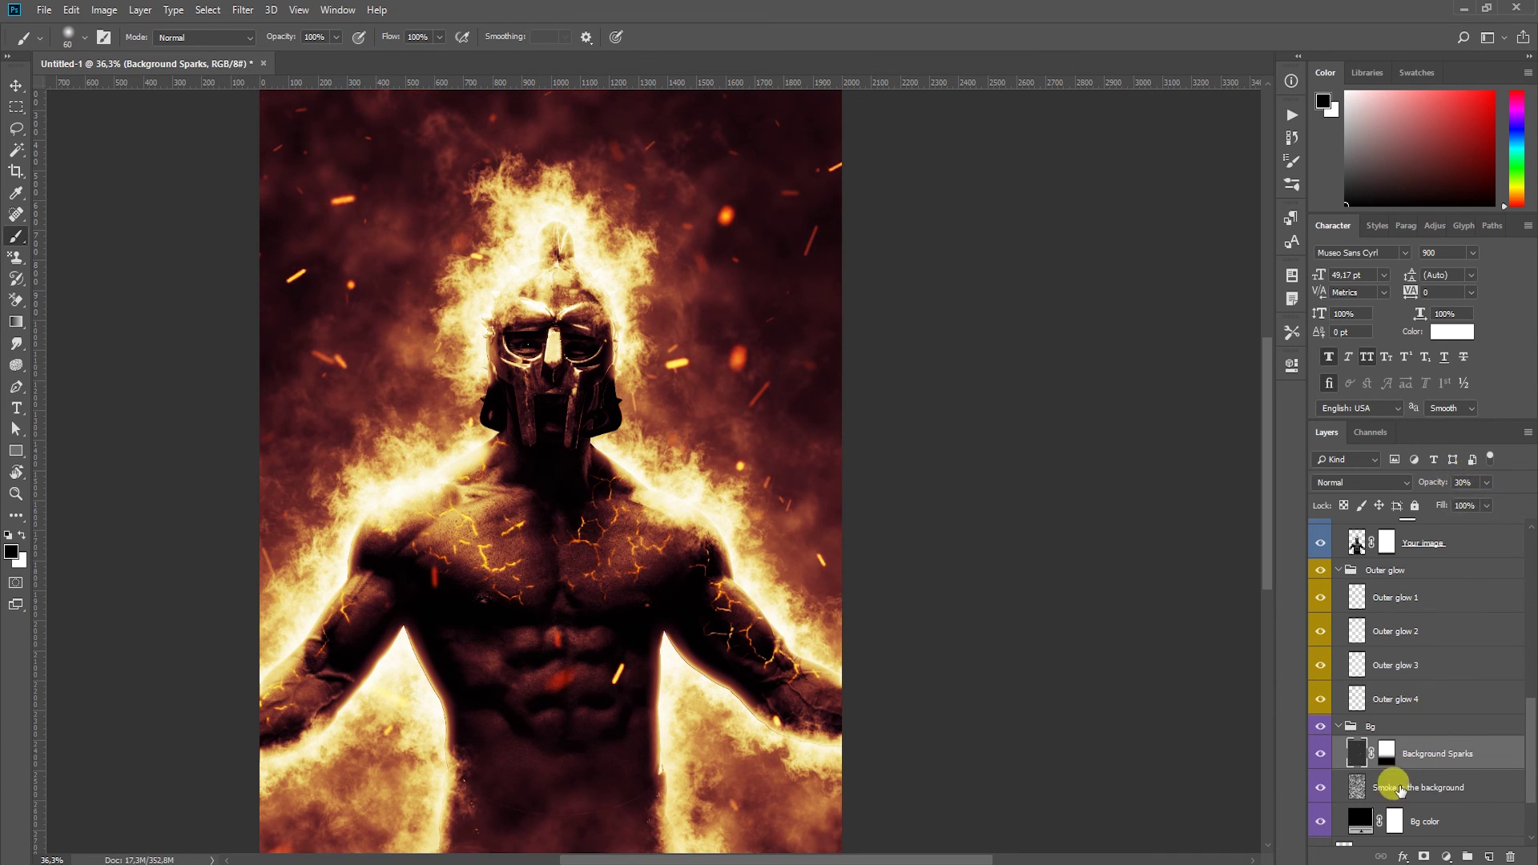
{"action": "left_click", "coordinate": [1357, 789]}
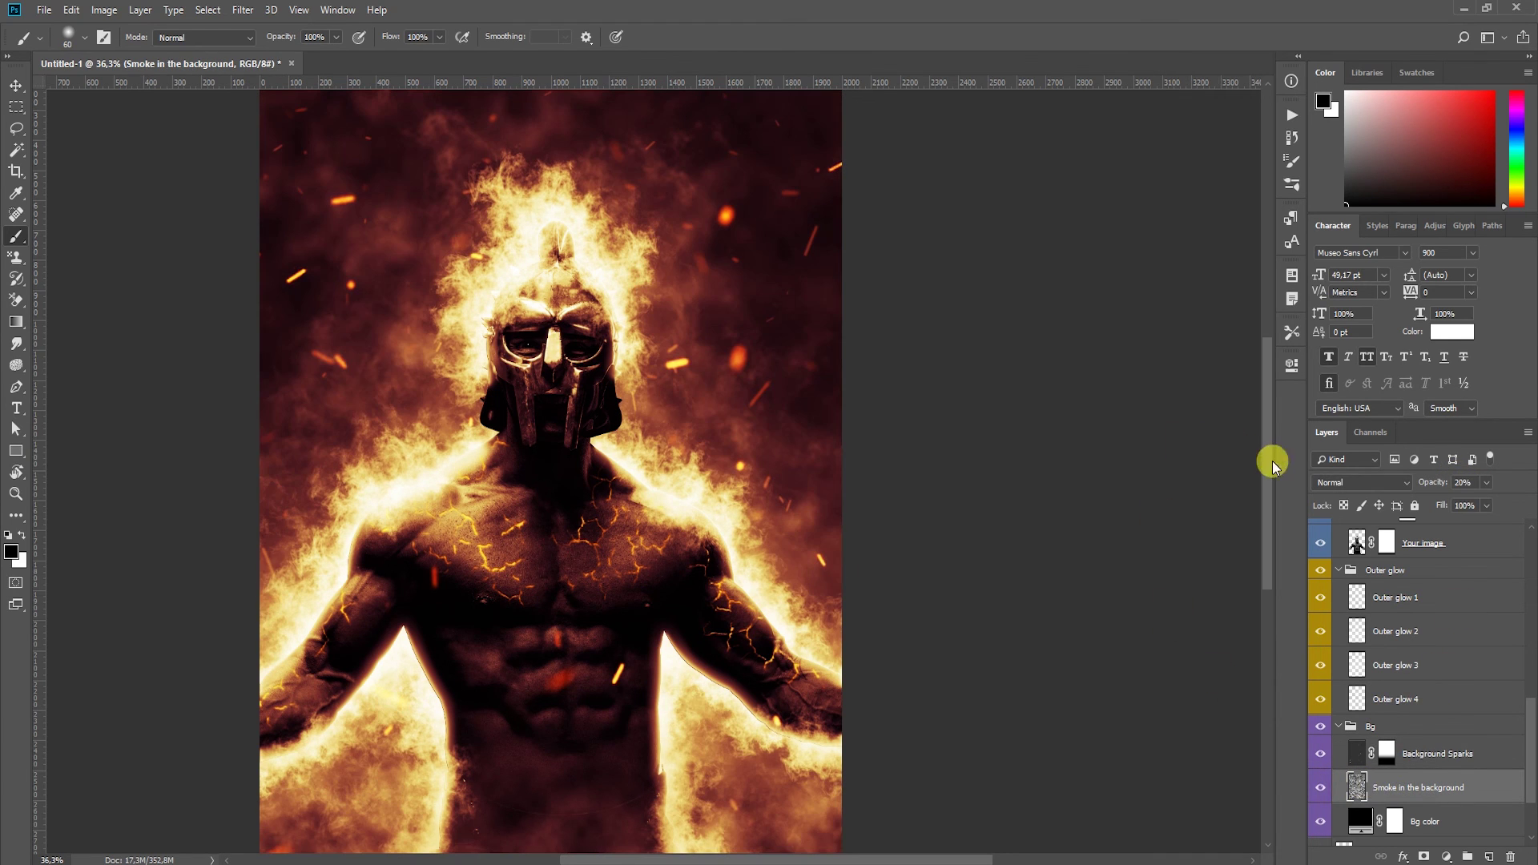